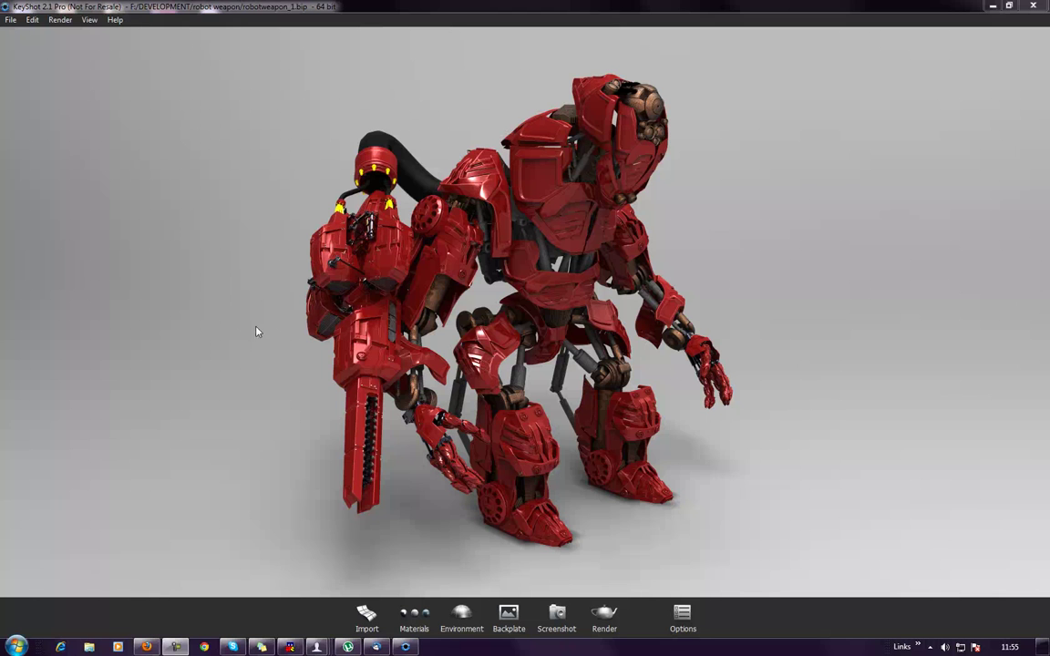
Step: Orbit around the robot and restore its hidden parts with Undo hide part
drag(246, 330, 52, 309)
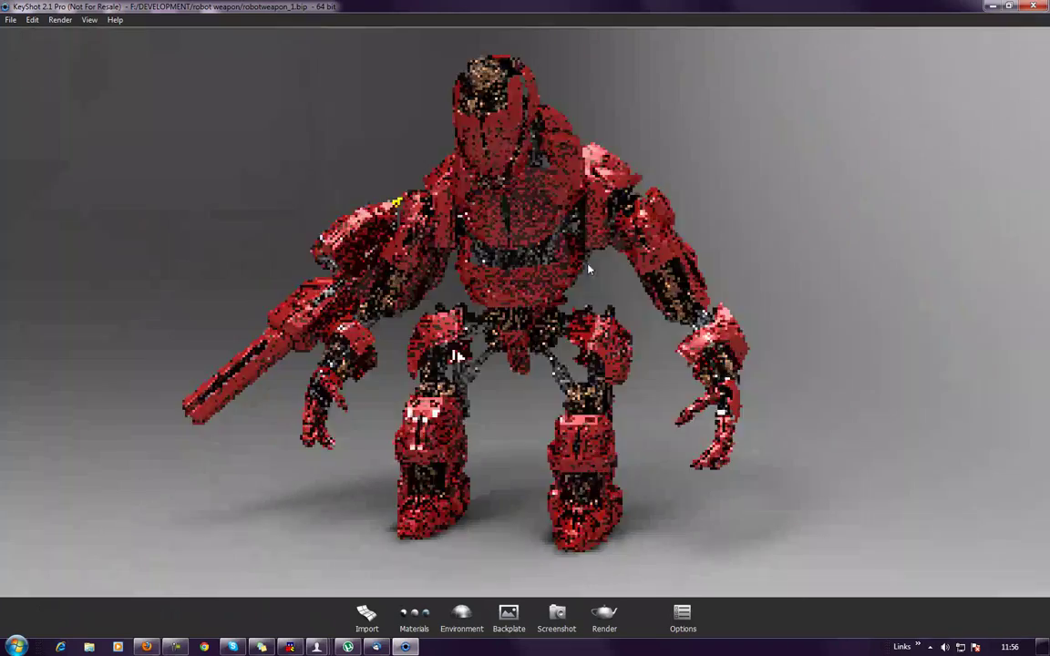
drag(588, 269, 412, 359)
right_click(580, 324)
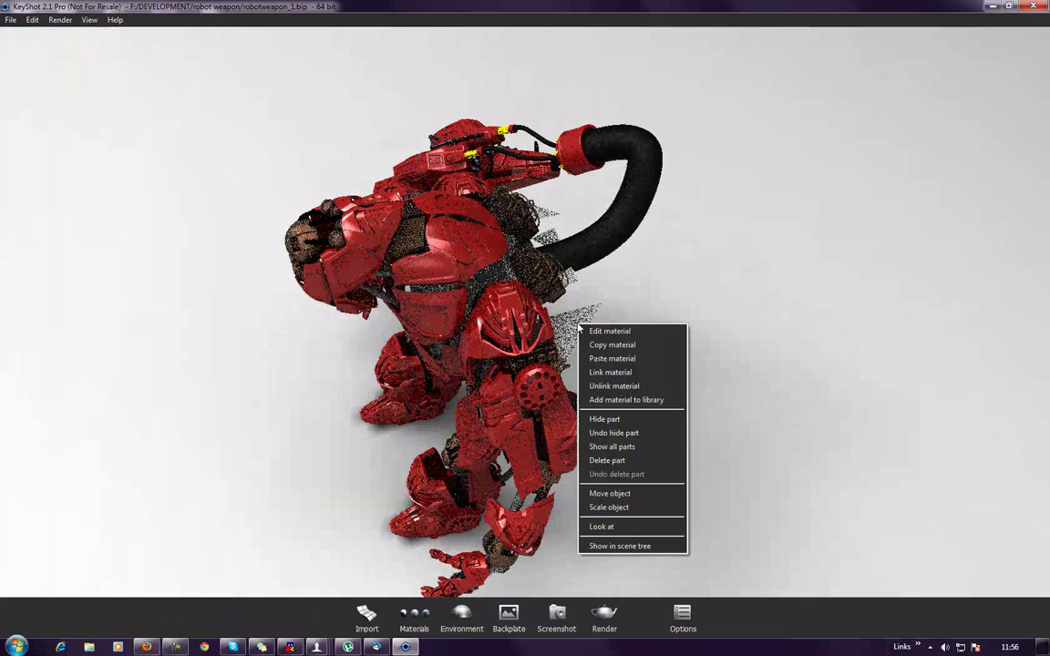
click(623, 433)
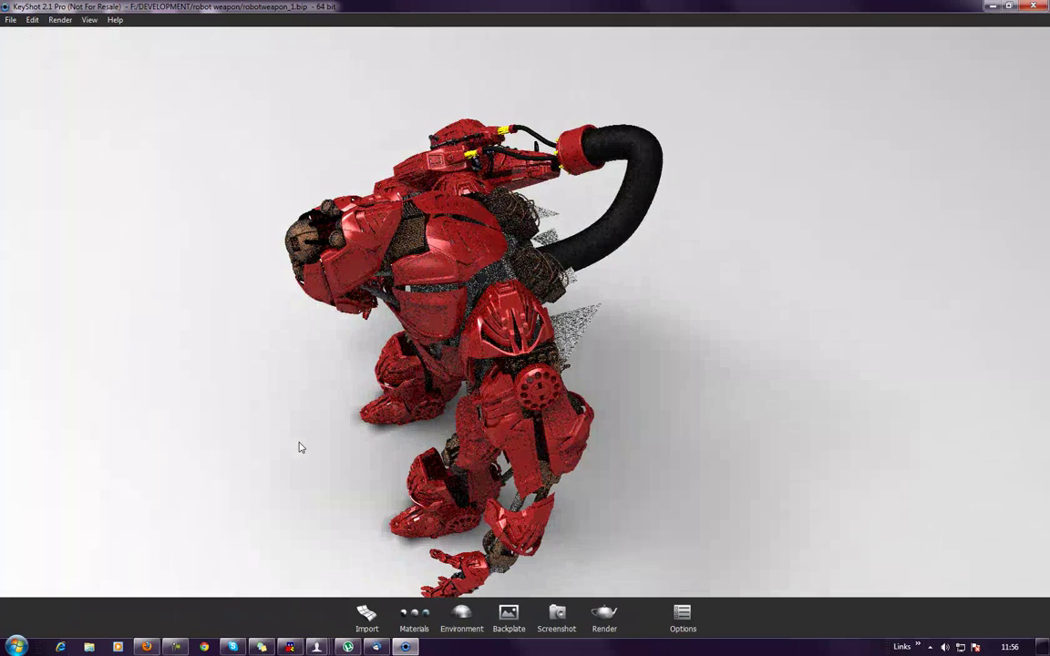
drag(226, 465, 458, 433)
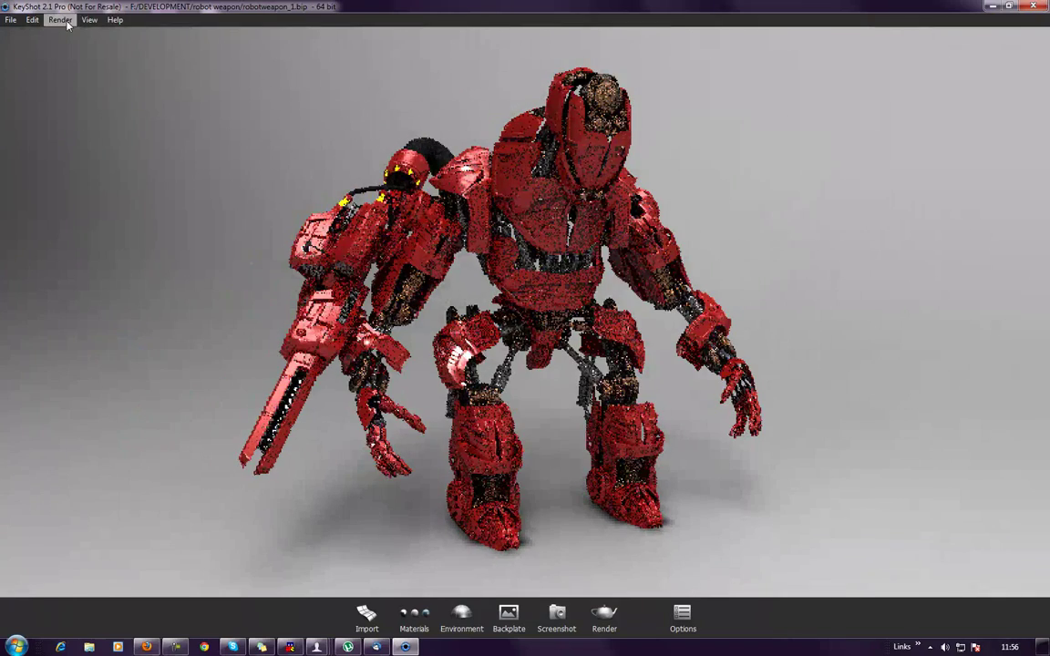
Step: Glance at the rendering options list, then orbit the robot slightly
click(60, 19)
click(67, 24)
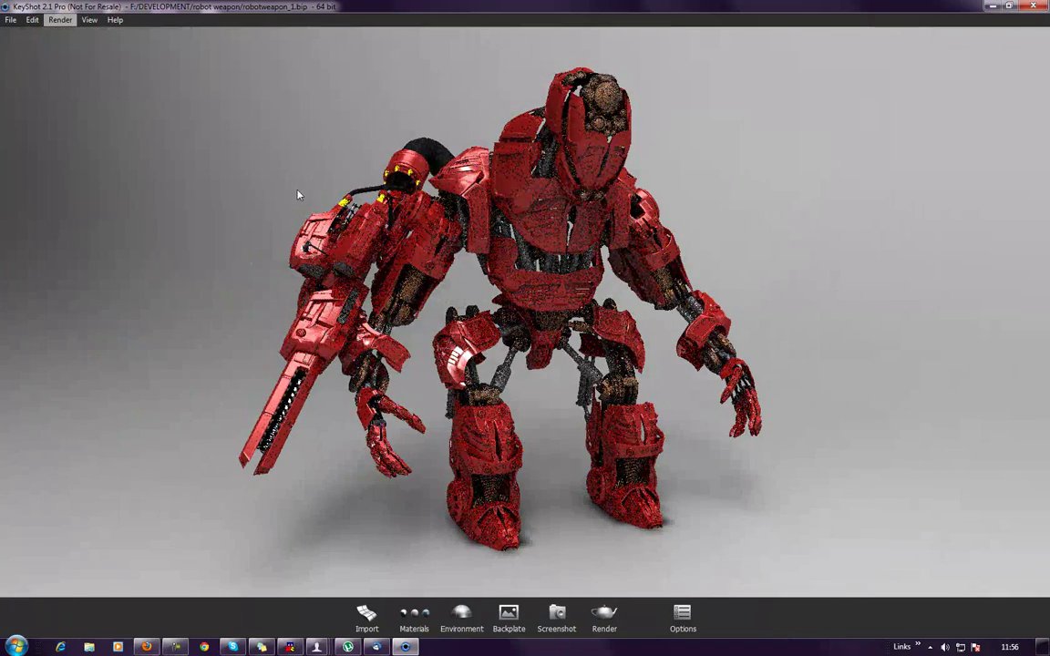
drag(298, 194, 262, 229)
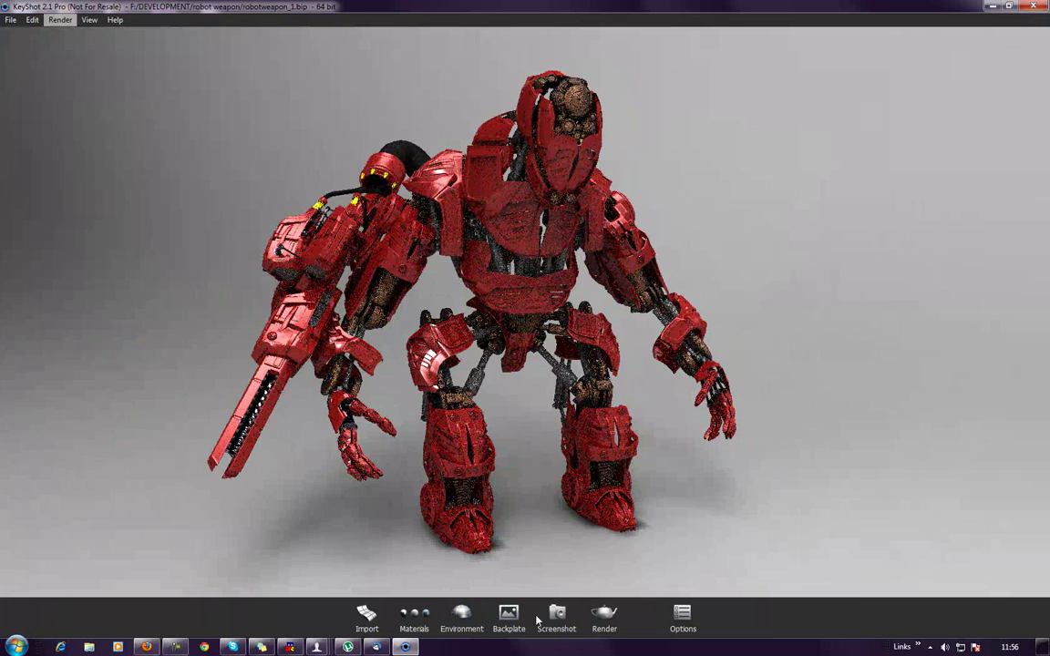
Step: Drop a dark concrete interior environment on the robot and rotate it to face the concrete wall
click(468, 619)
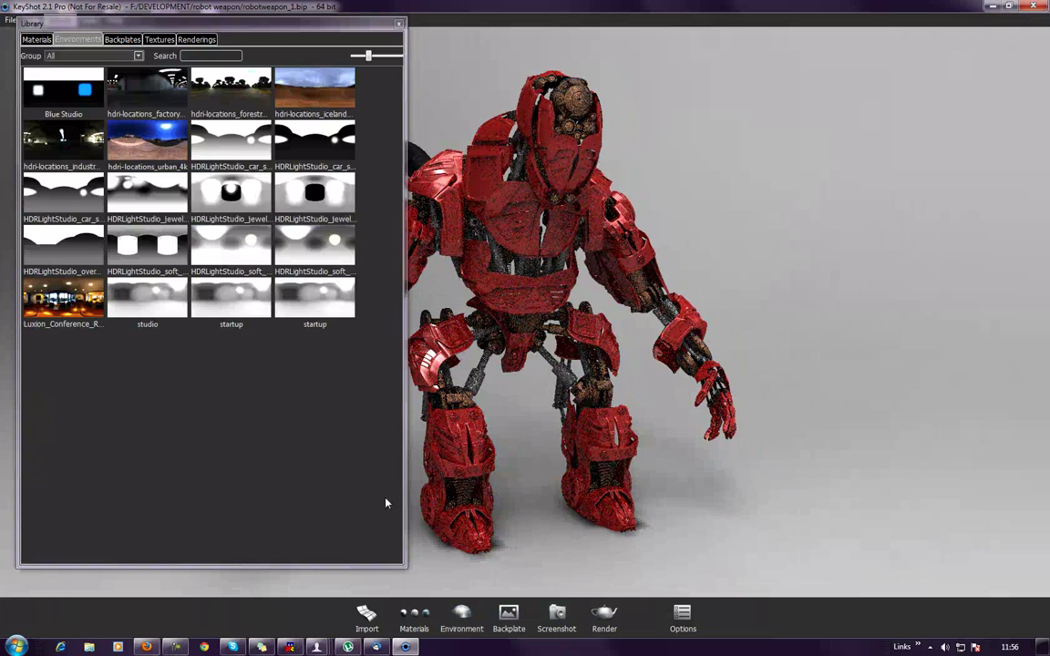
drag(63, 216, 836, 452)
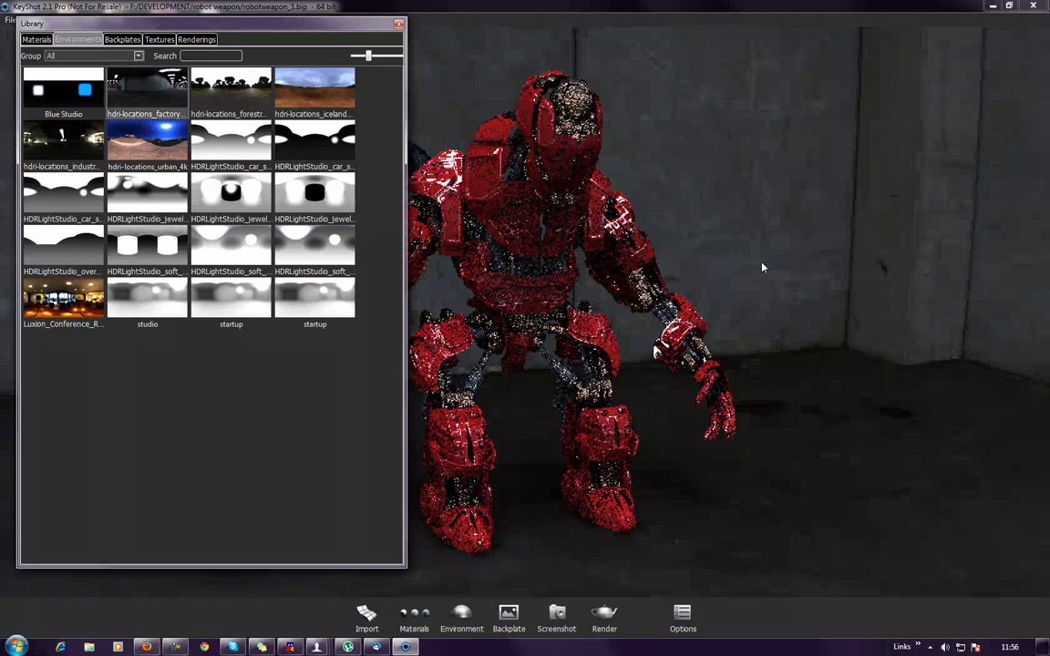
click(398, 25)
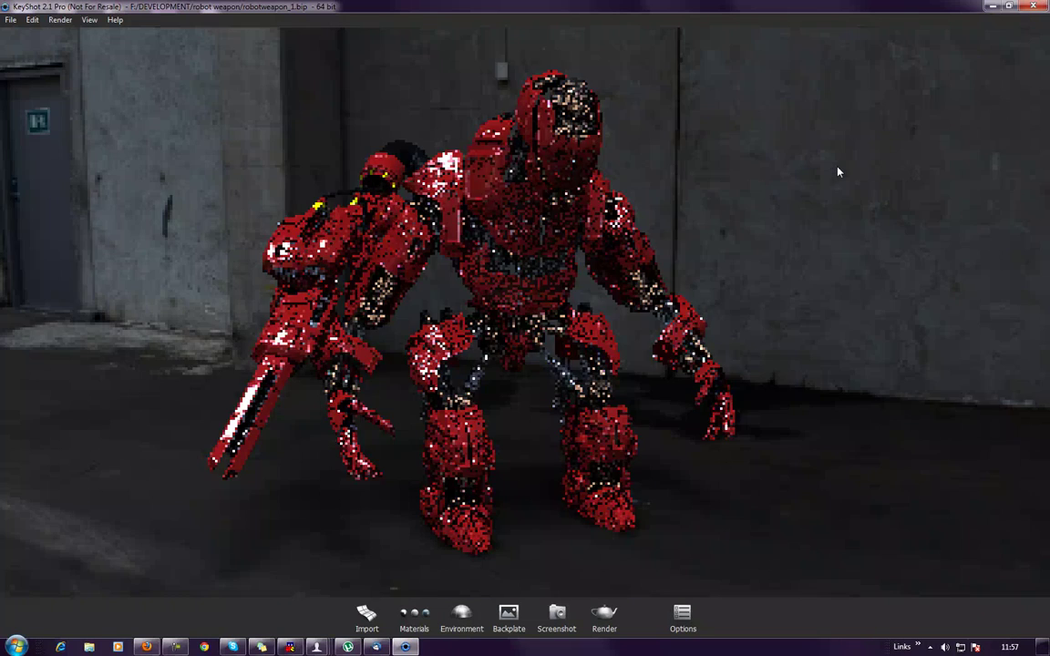
ctrl+drag(777, 166, 708, 165)
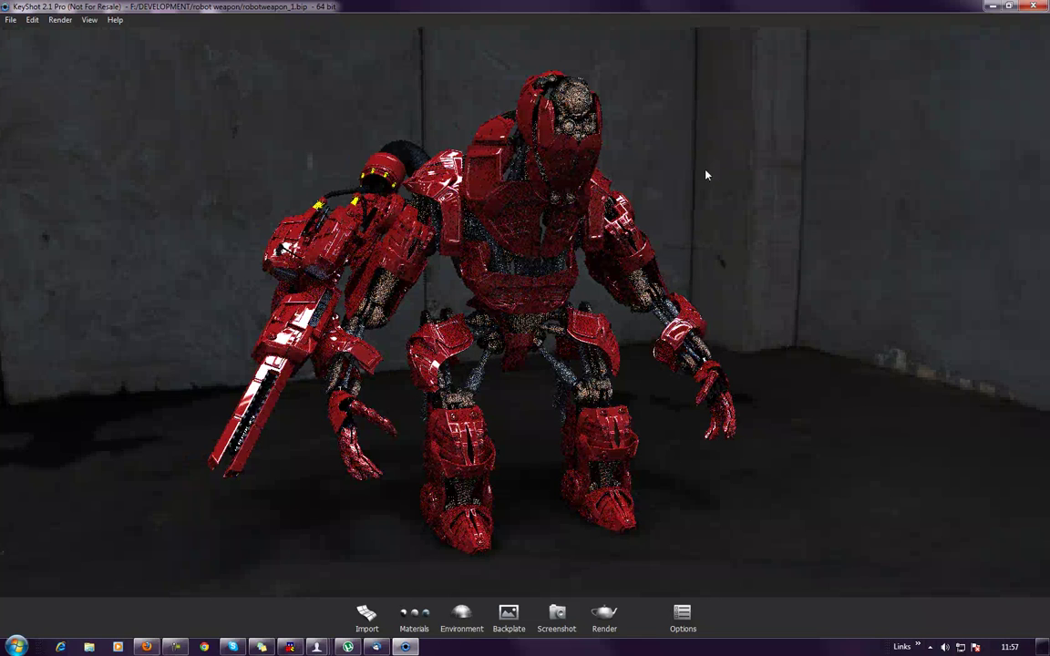
Step: Place the robot in the forest environment and rotate it to show the road
key(e)
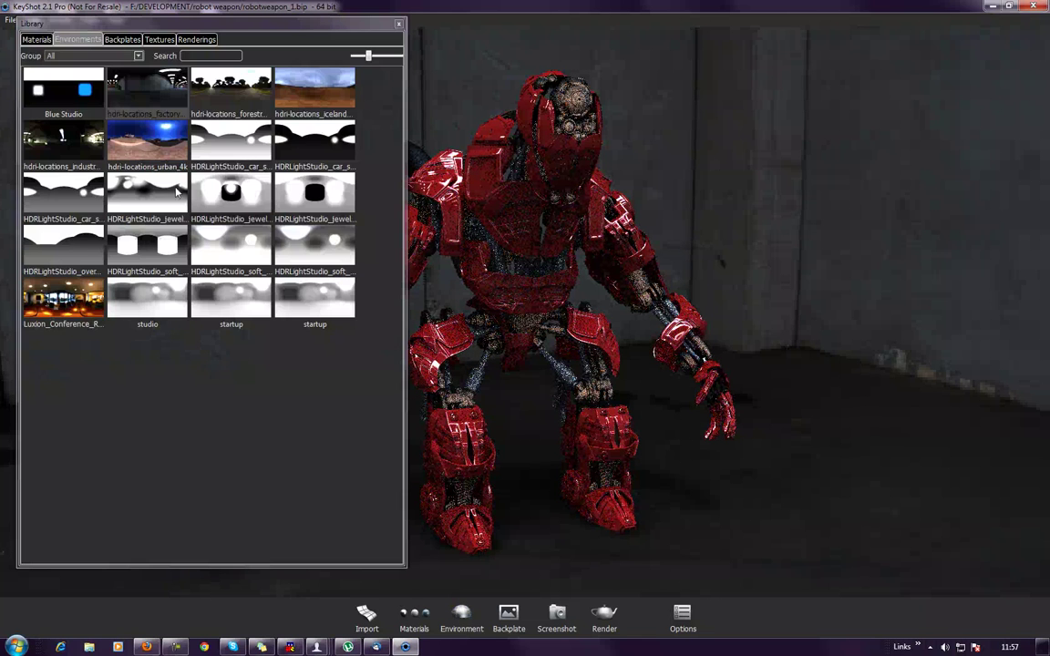
drag(57, 141, 764, 284)
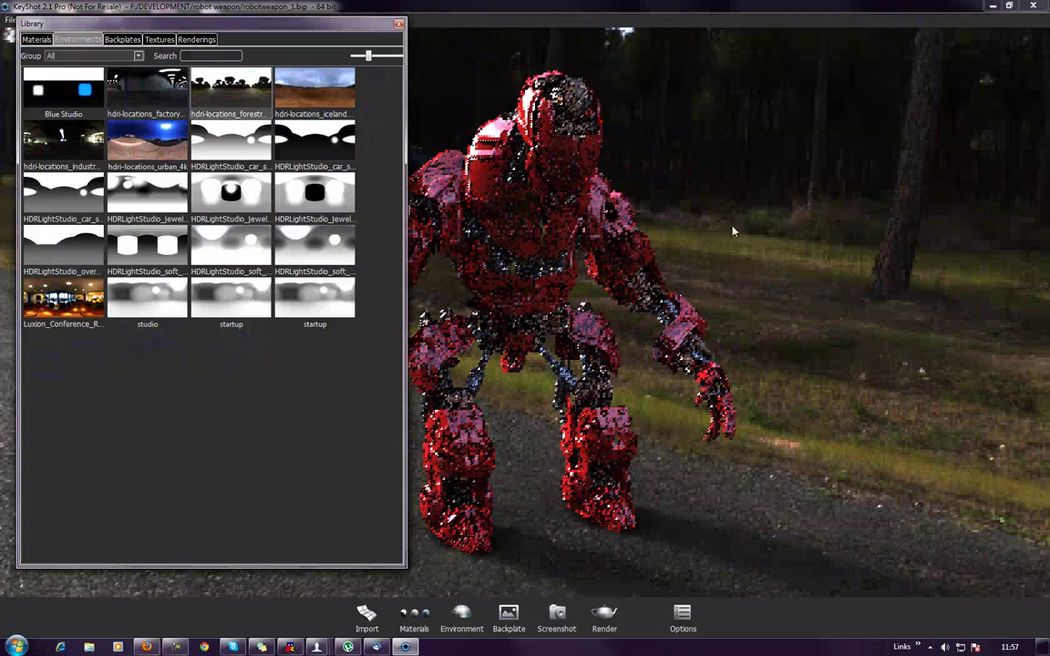
click(398, 26)
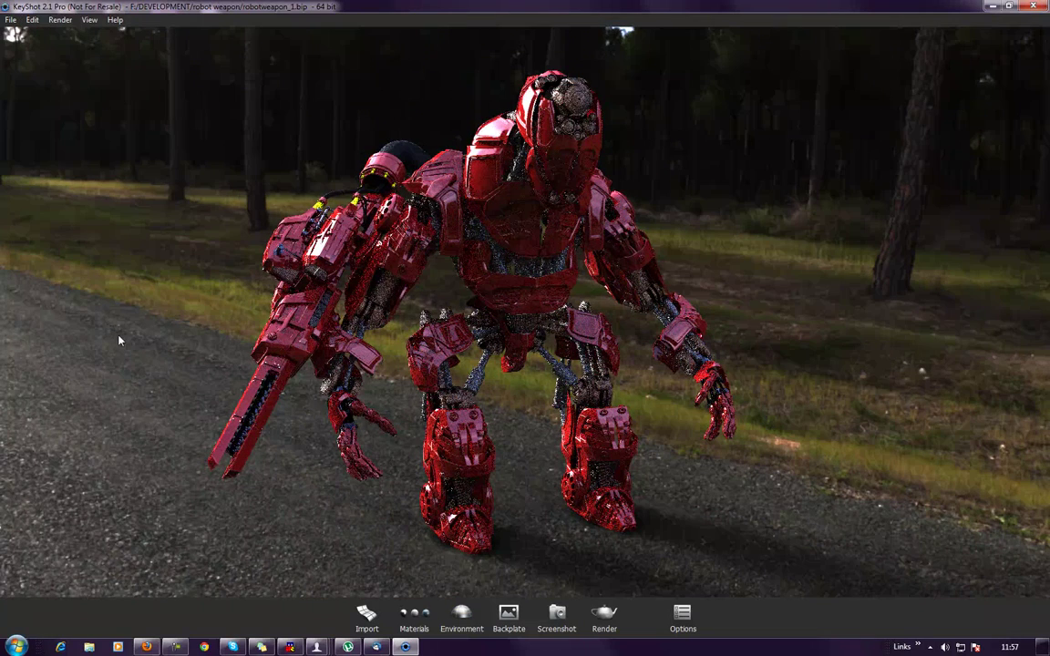
ctrl+drag(118, 340, 158, 338)
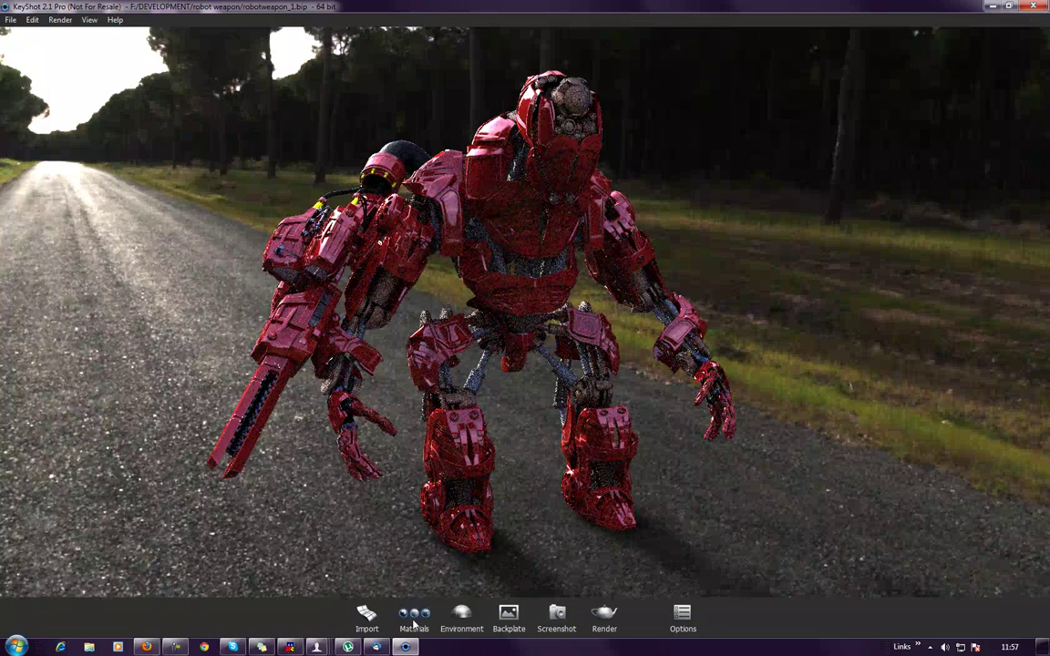
Step: Try the conference room and dark industrial environments, then settle on the cloudy plain, slightly dimmed
click(458, 620)
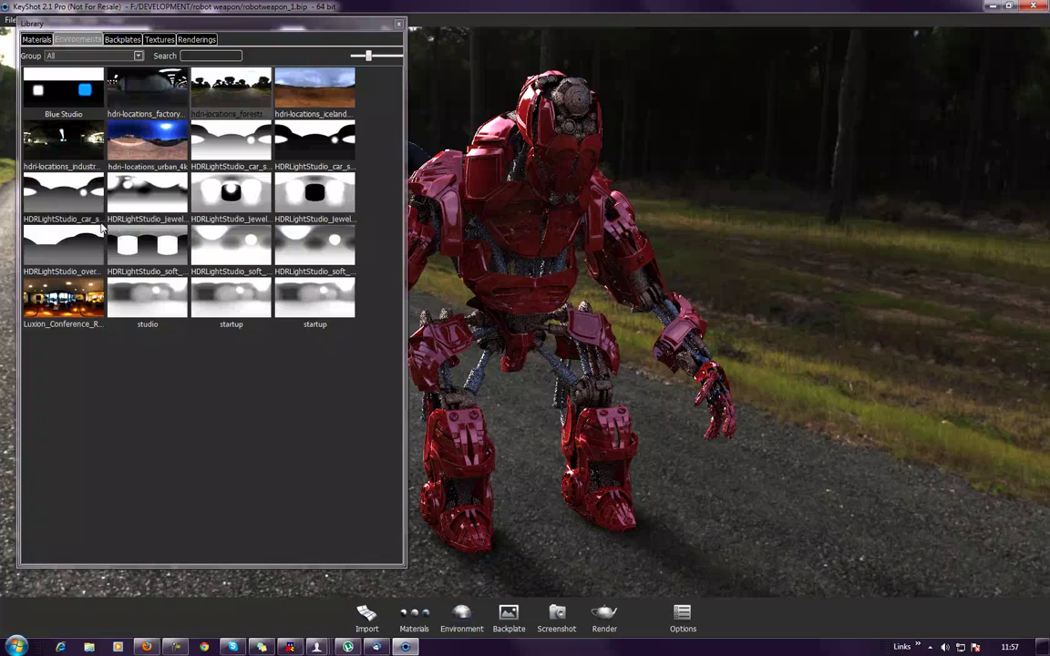
drag(39, 283, 728, 513)
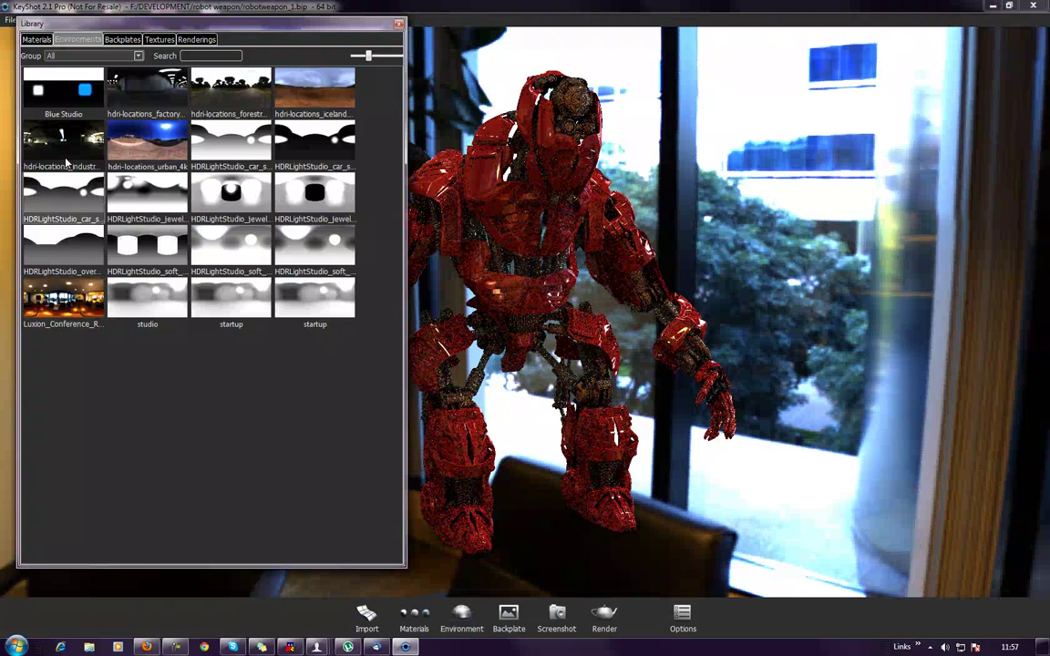
drag(59, 139, 758, 348)
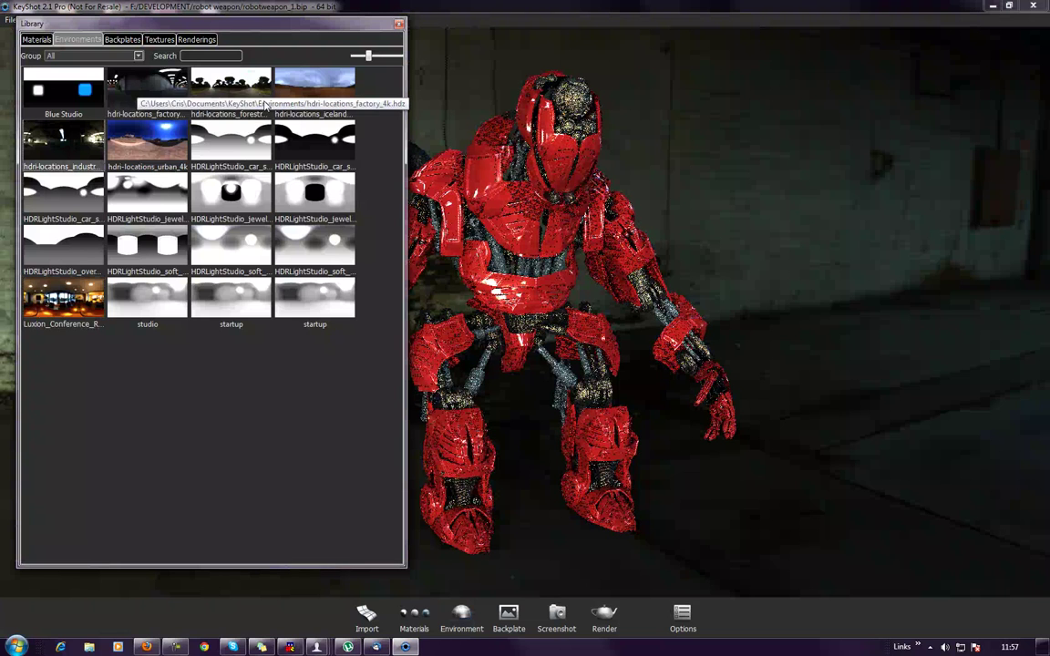
drag(314, 89, 853, 237)
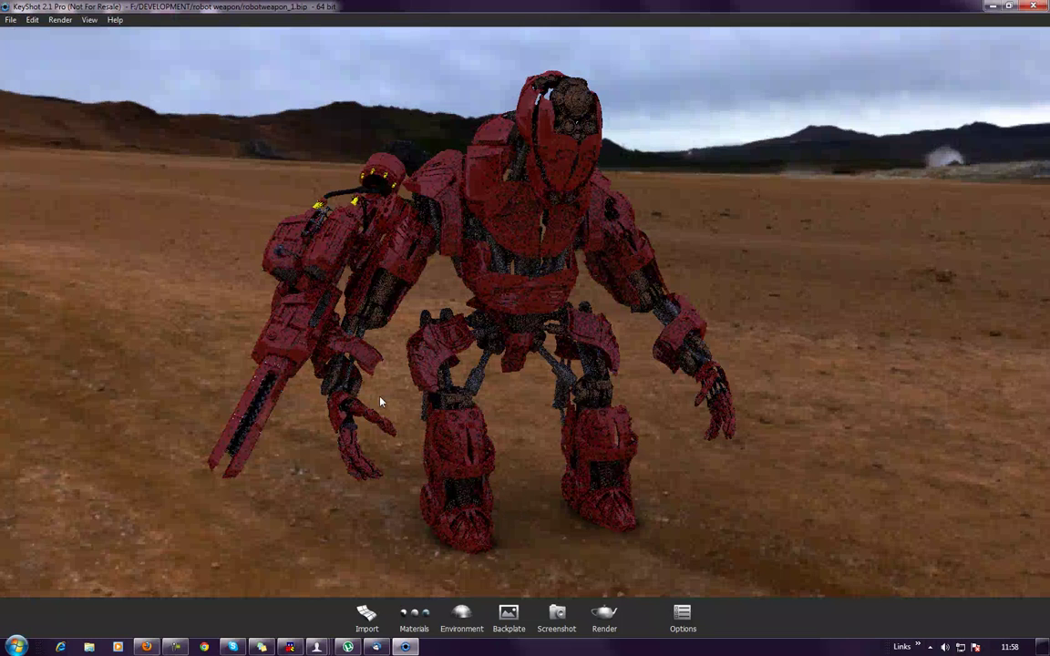
key(Down)
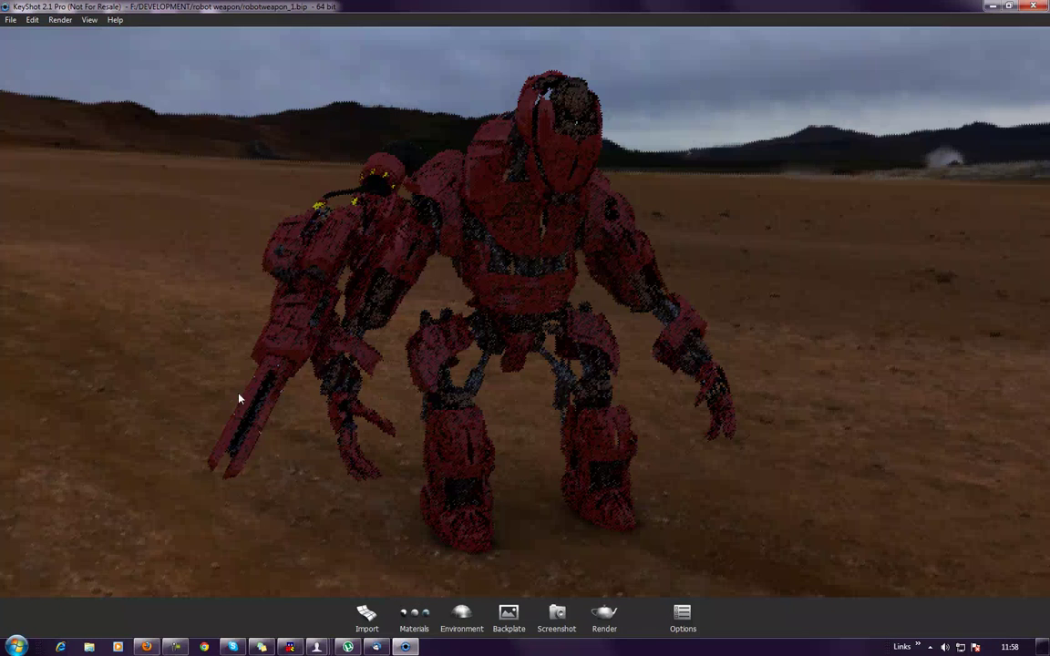
Step: Try the startup, jewellery, soft studio and several car studio lighting environments on the robot
click(456, 616)
drag(314, 290, 429, 315)
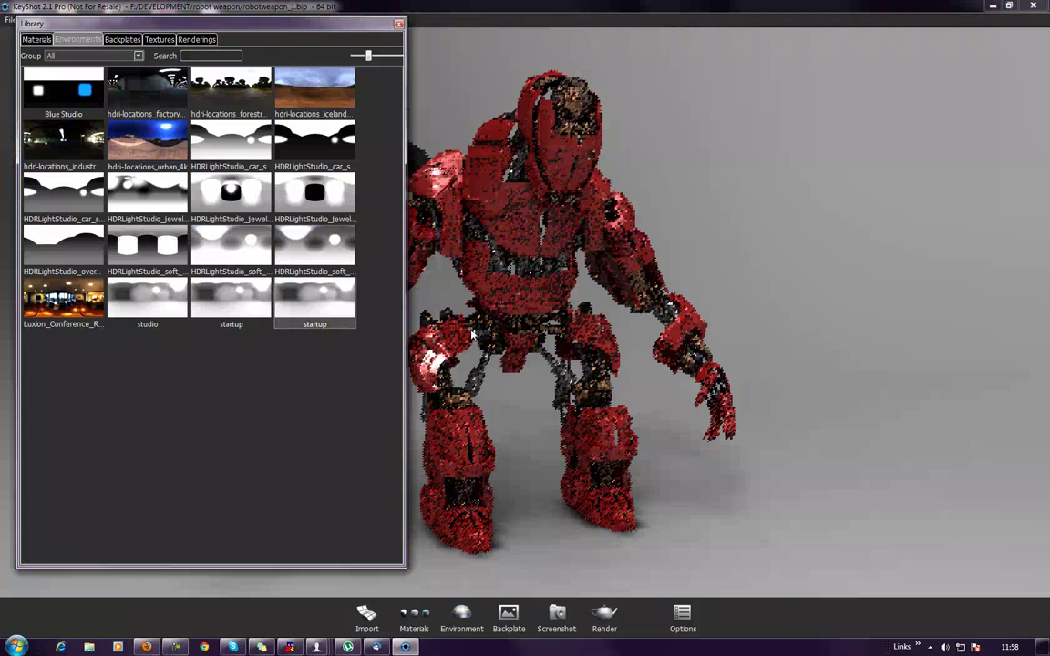
drag(230, 191, 564, 275)
drag(314, 244, 565, 273)
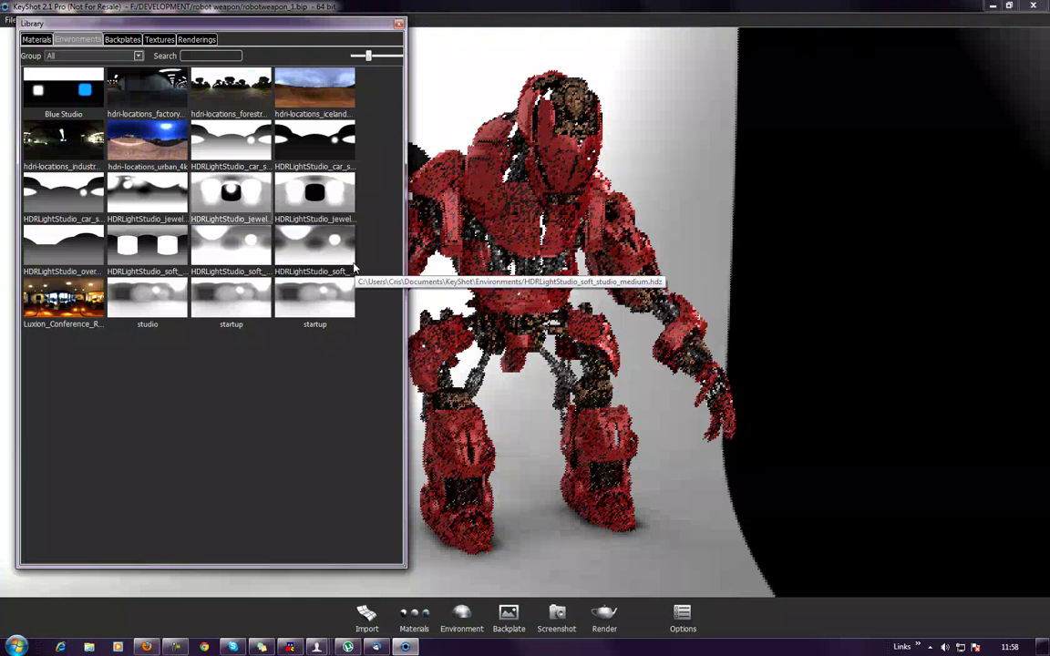
drag(63, 191, 776, 186)
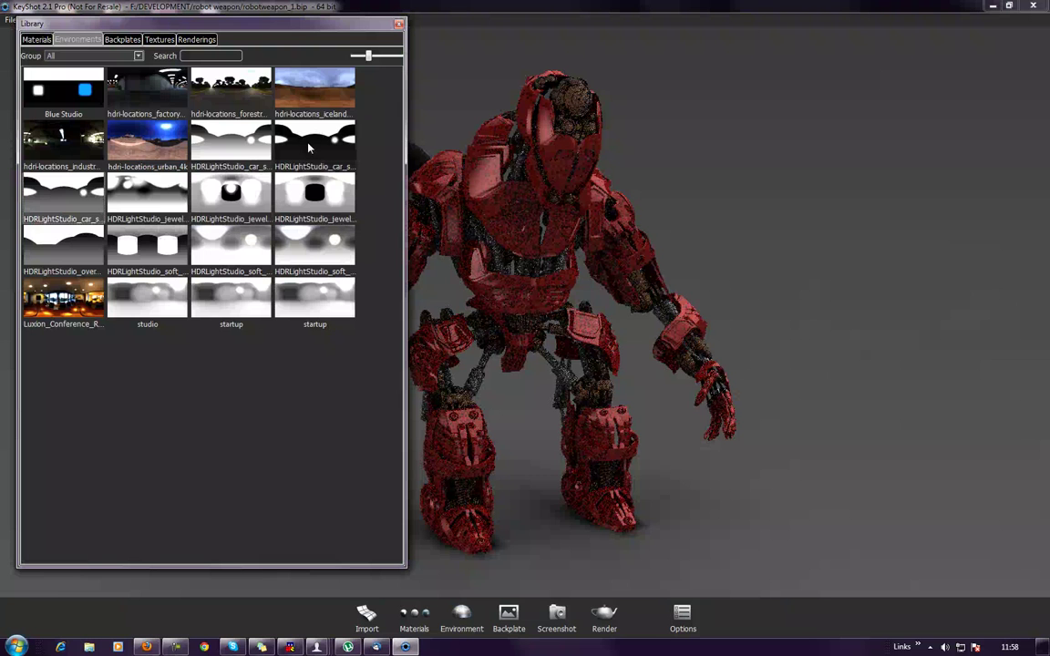
drag(308, 147, 820, 199)
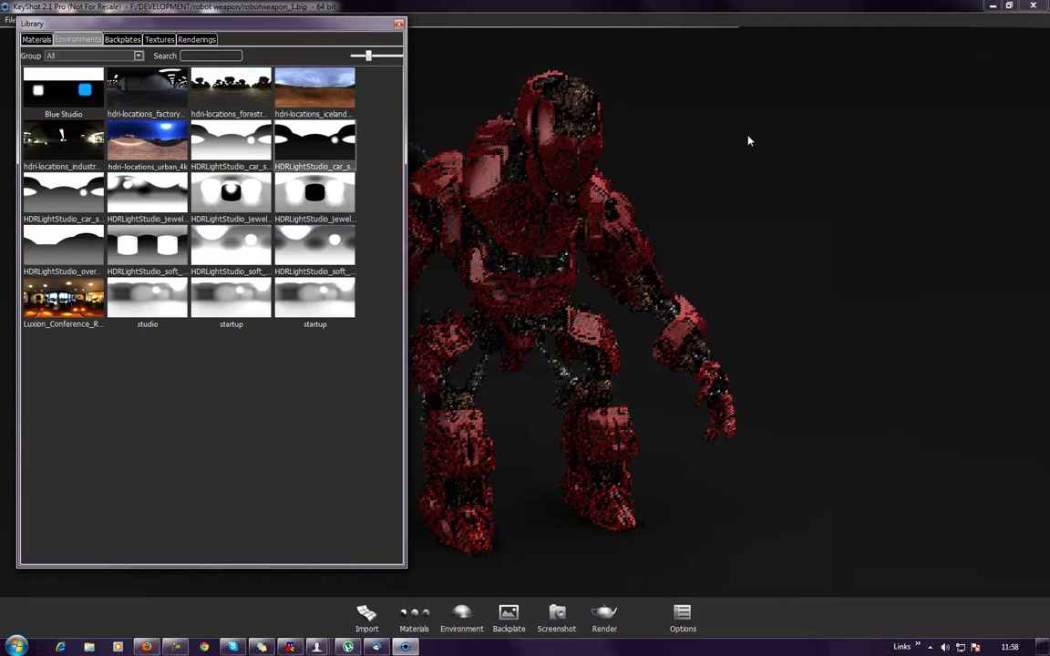
drag(208, 139, 805, 202)
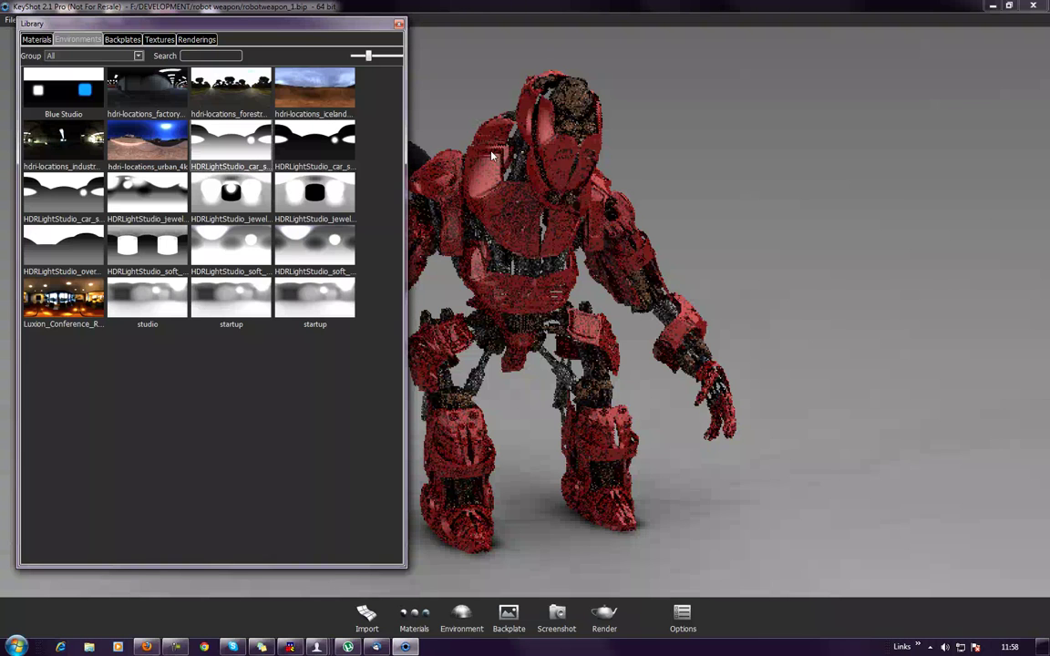
Step: Move the environment library aside and close it
mouse_move(363, 32)
mouse_down()
mouse_move(155, 22)
mouse_move(468, 31)
mouse_move(348, 30)
mouse_up()
drag(137, 301, 885, 292)
click(389, 28)
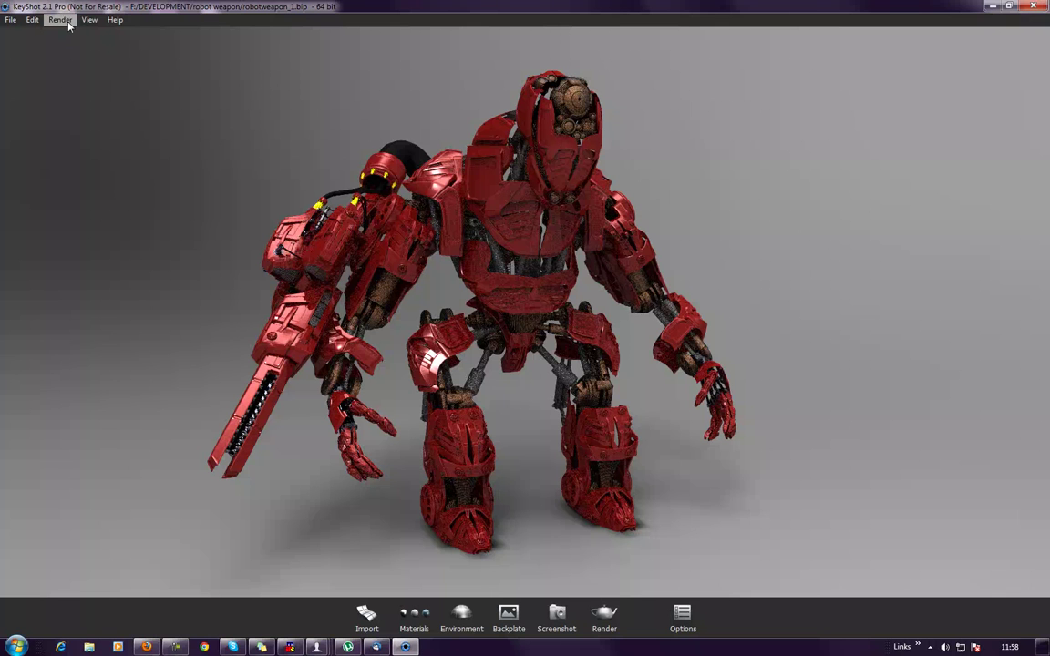
click(607, 623)
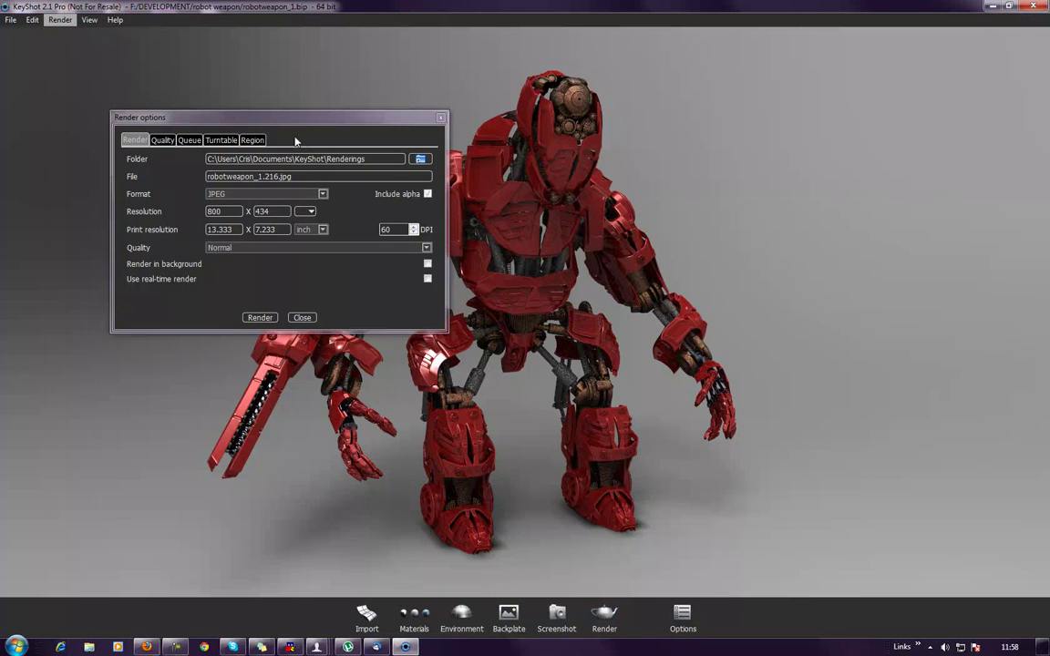
drag(276, 119, 233, 61)
click(124, 79)
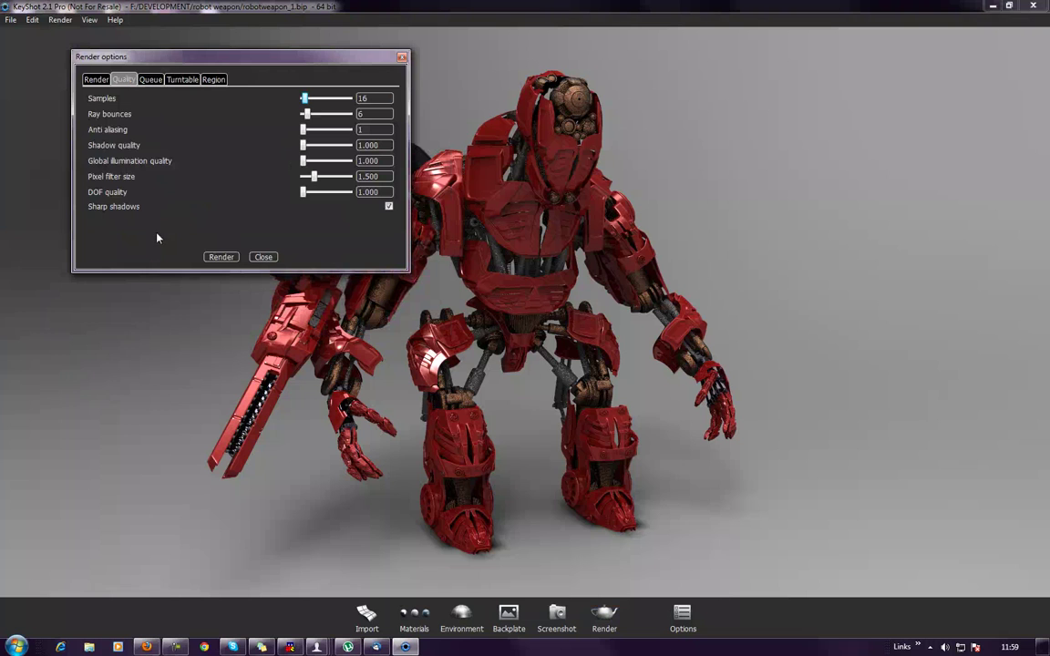
click(401, 57)
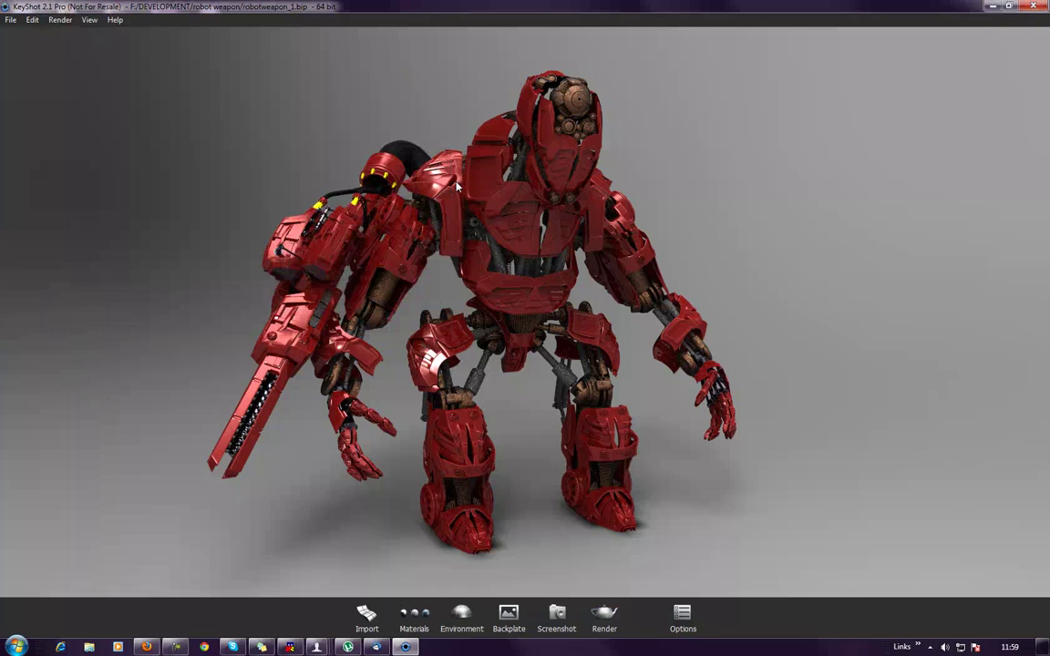
Step: Set realtime Ray bounces to 10, Shadow quality to 2.5, and enable detailed and ground indirect illumination
click(682, 616)
drag(375, 160, 826, 61)
click(844, 88)
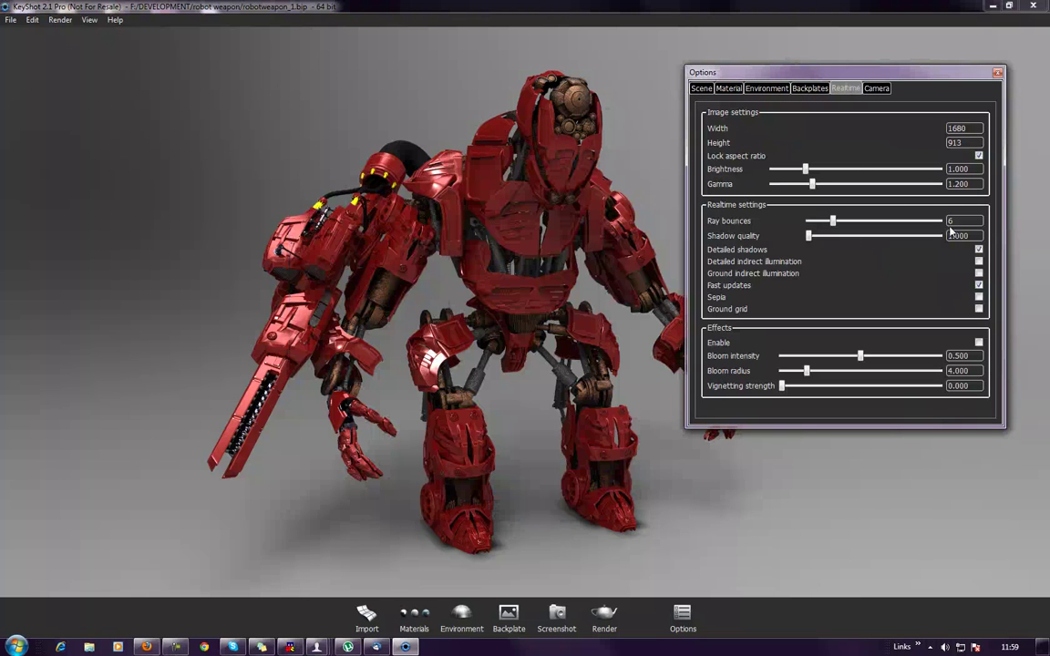
double_click(974, 220)
text(10)
key(Tab)
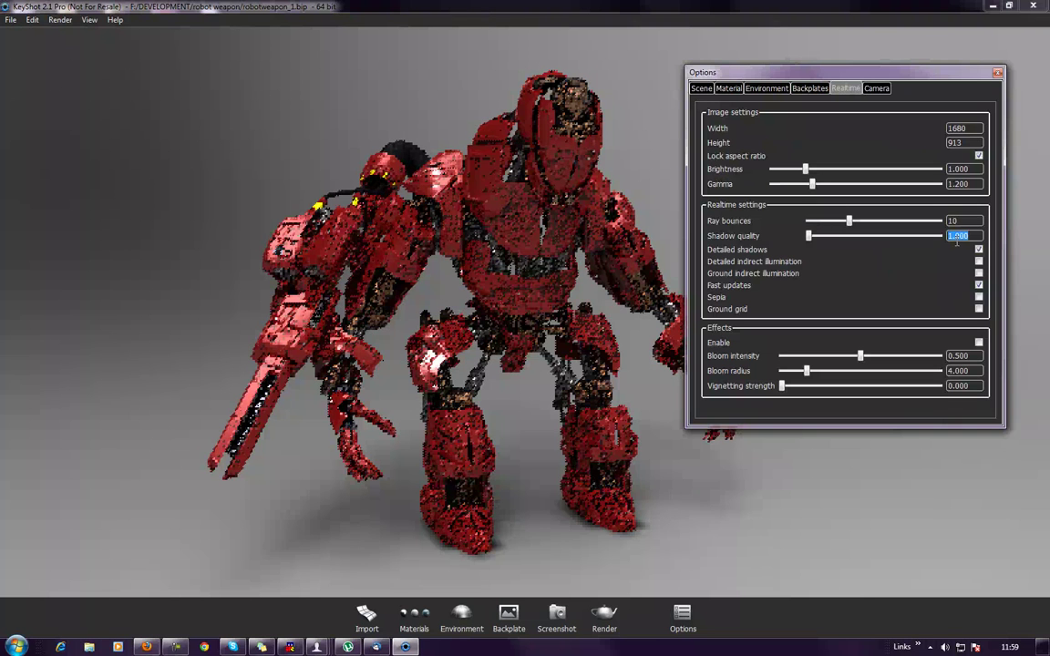
text(2.5)
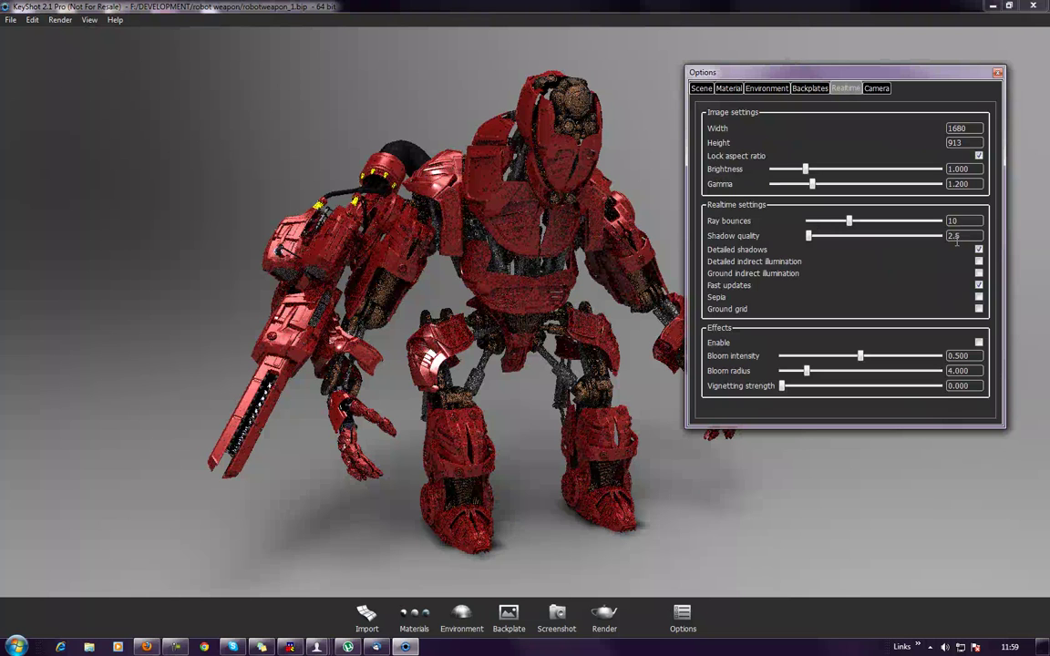
click(979, 261)
click(979, 274)
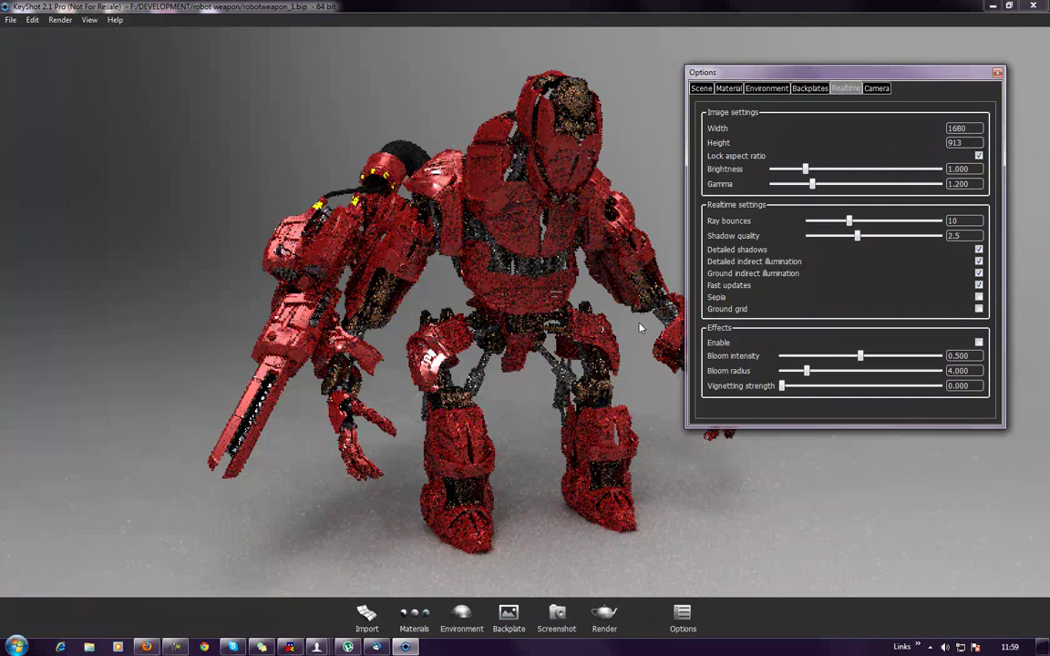
click(979, 343)
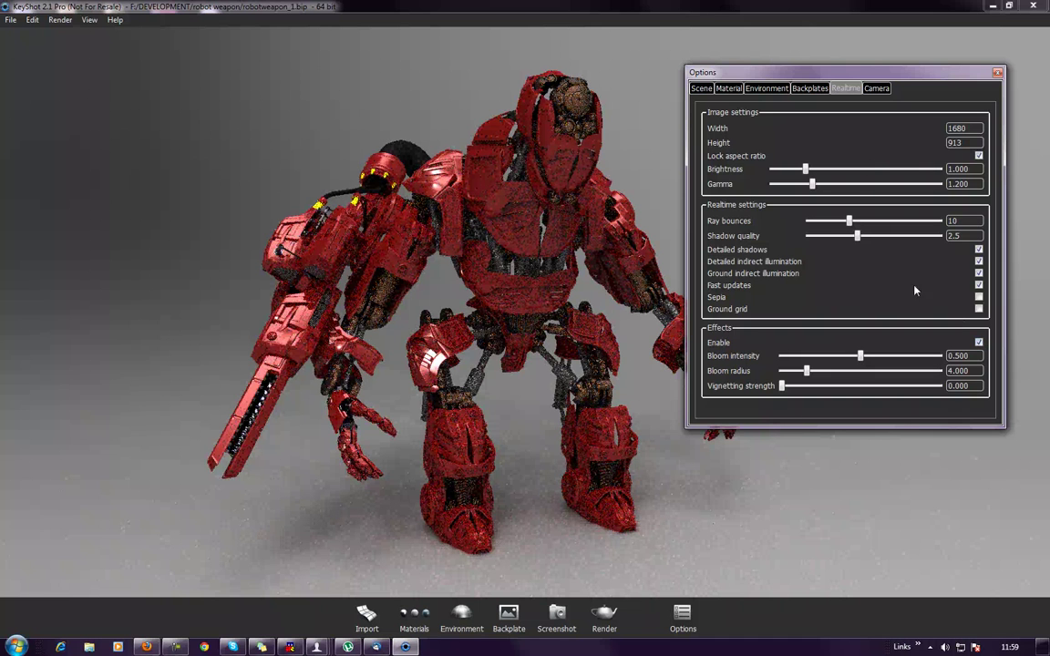
click(978, 343)
Step: Enable depth of field focused on the robot's midsection with an F-stop of 0.410
click(880, 88)
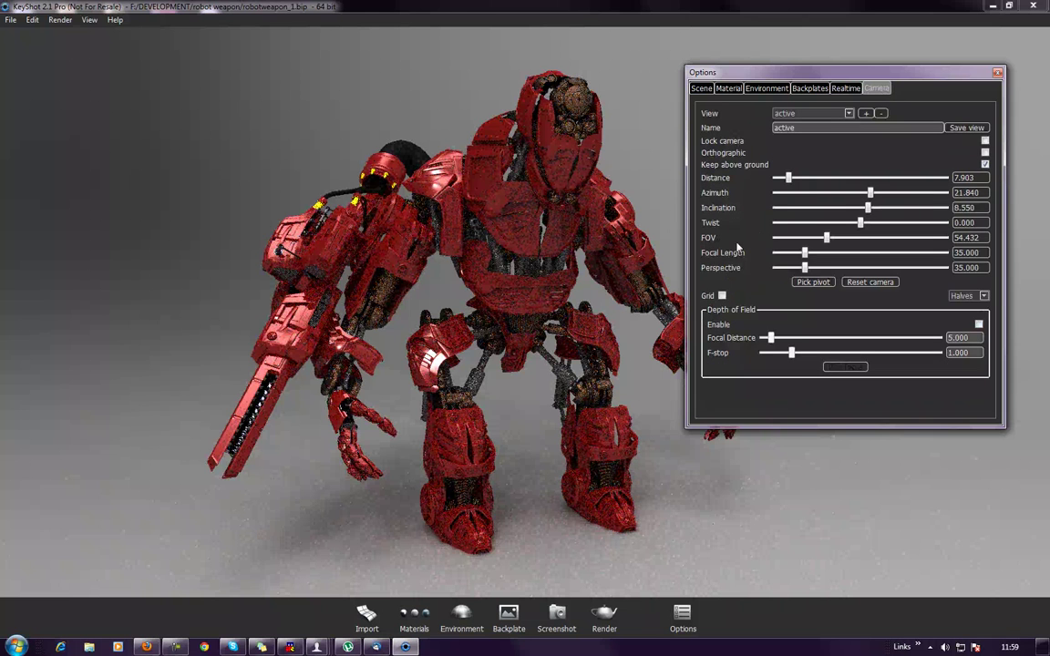
click(979, 325)
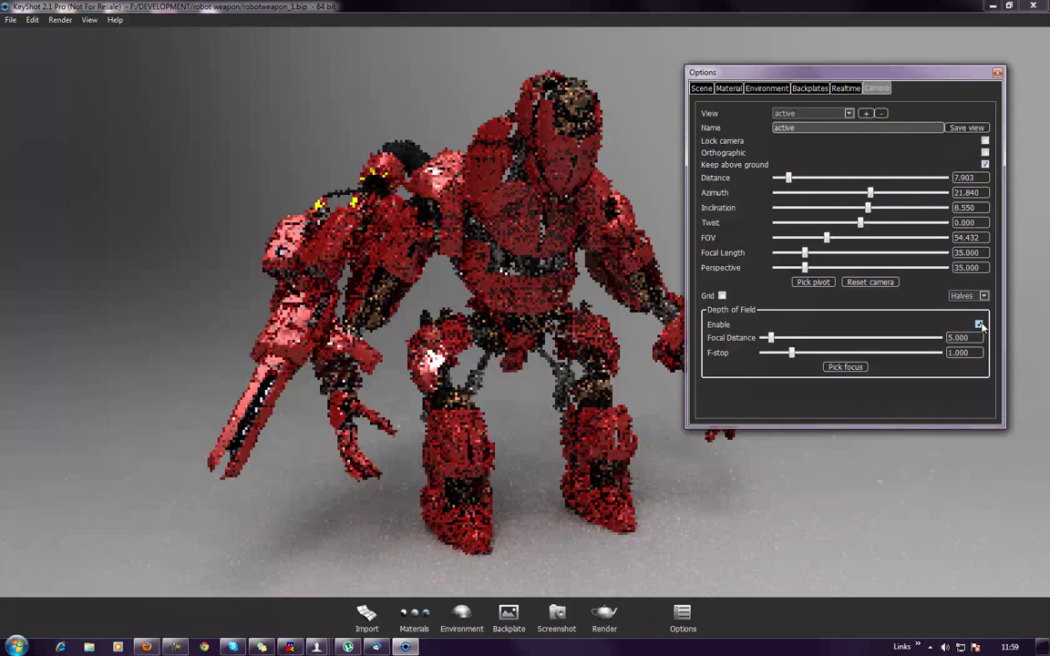
click(853, 370)
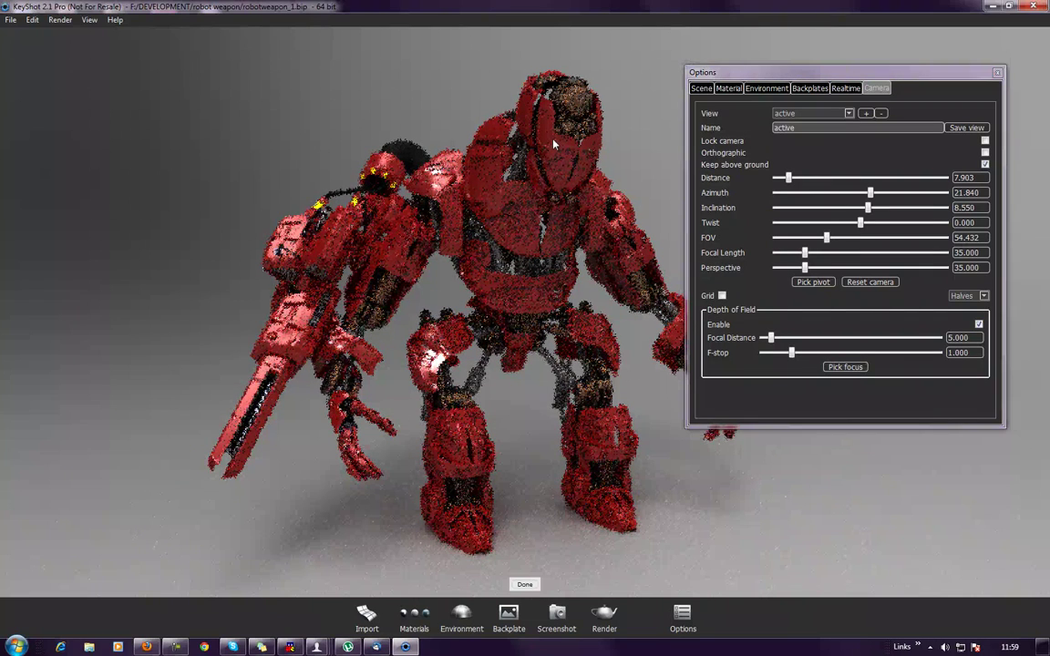
click(496, 124)
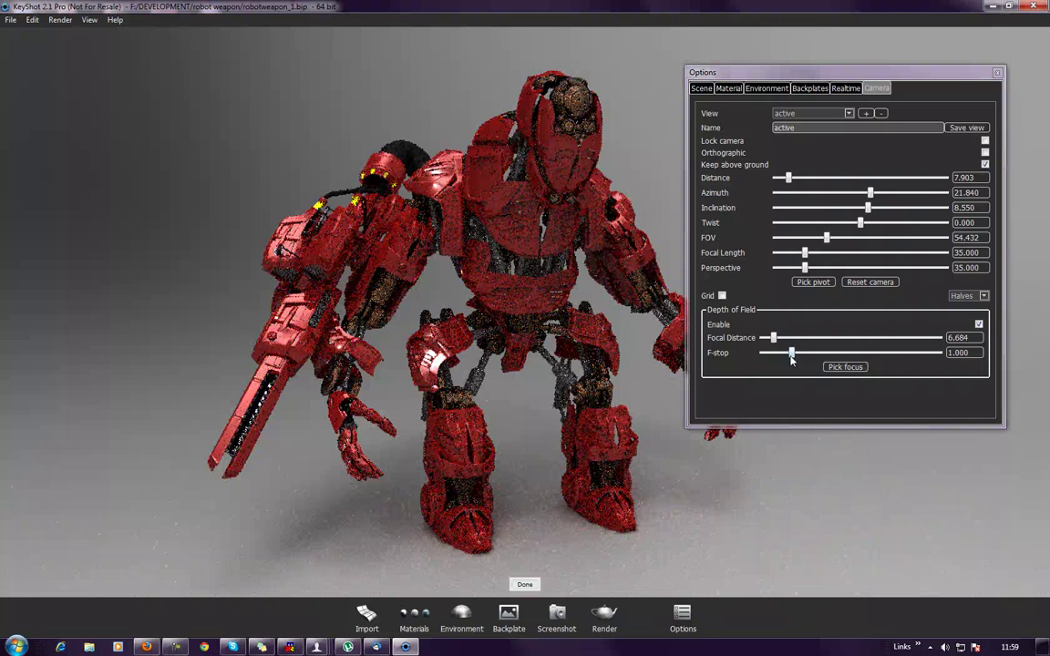
drag(790, 352, 769, 371)
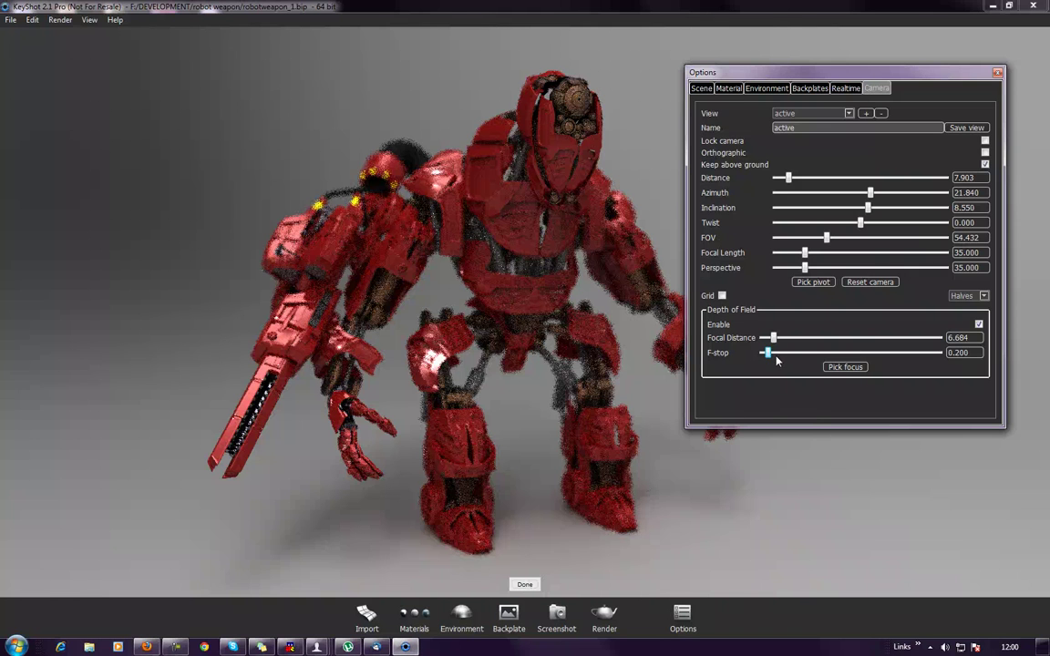
drag(770, 358, 775, 353)
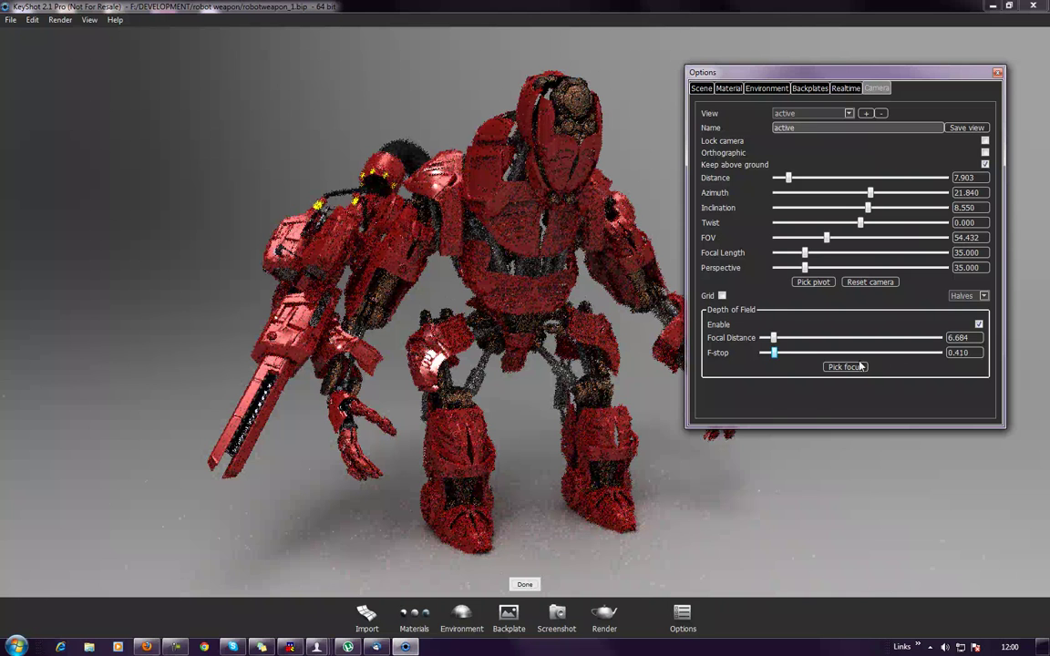
click(846, 366)
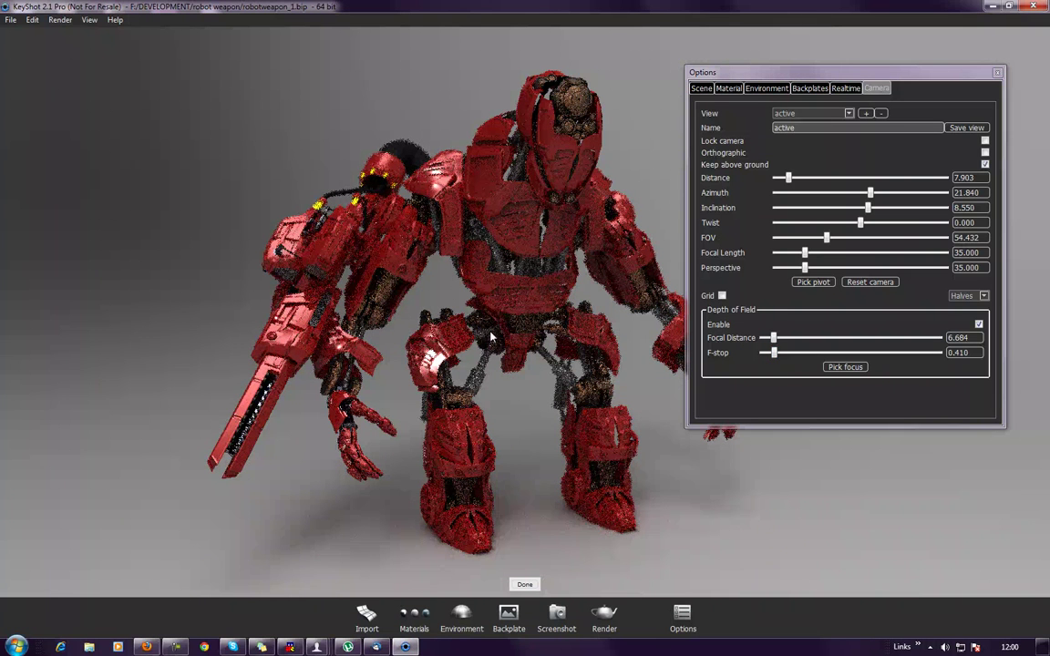
click(472, 309)
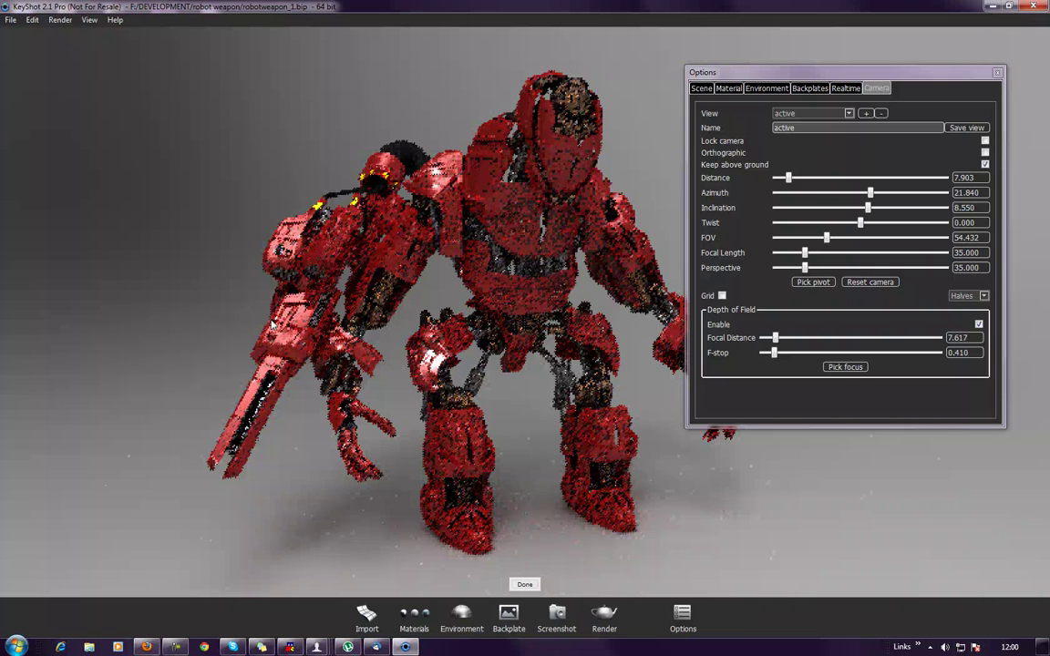
Step: Orbit the robot to a turned view, pick focus on its weapon, and set F-stop 0.240
click(995, 72)
drag(565, 269, 549, 292)
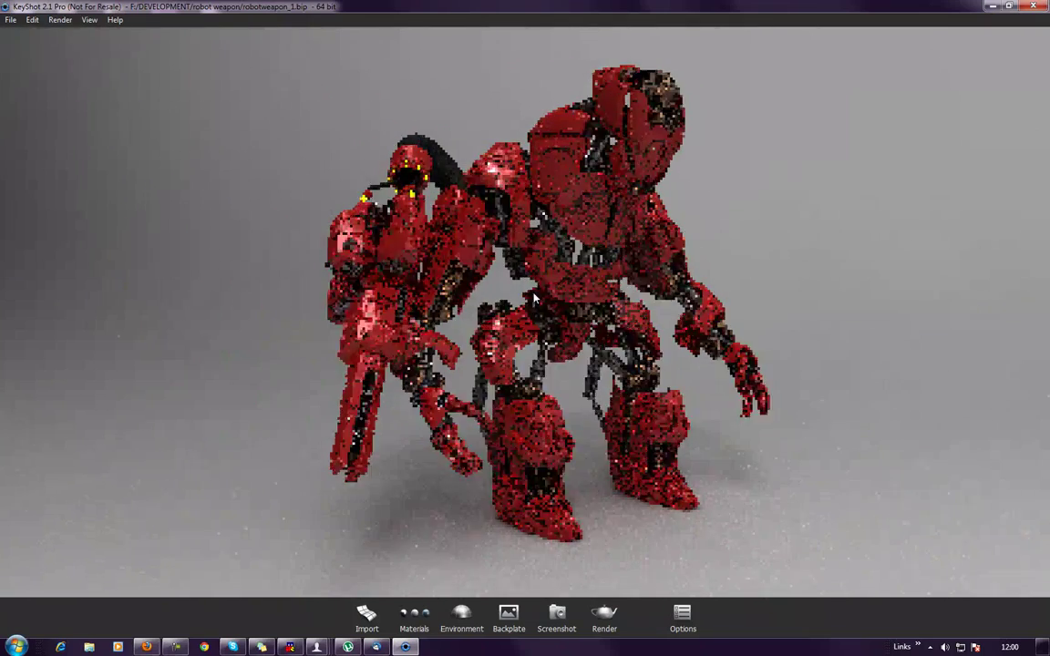
click(678, 621)
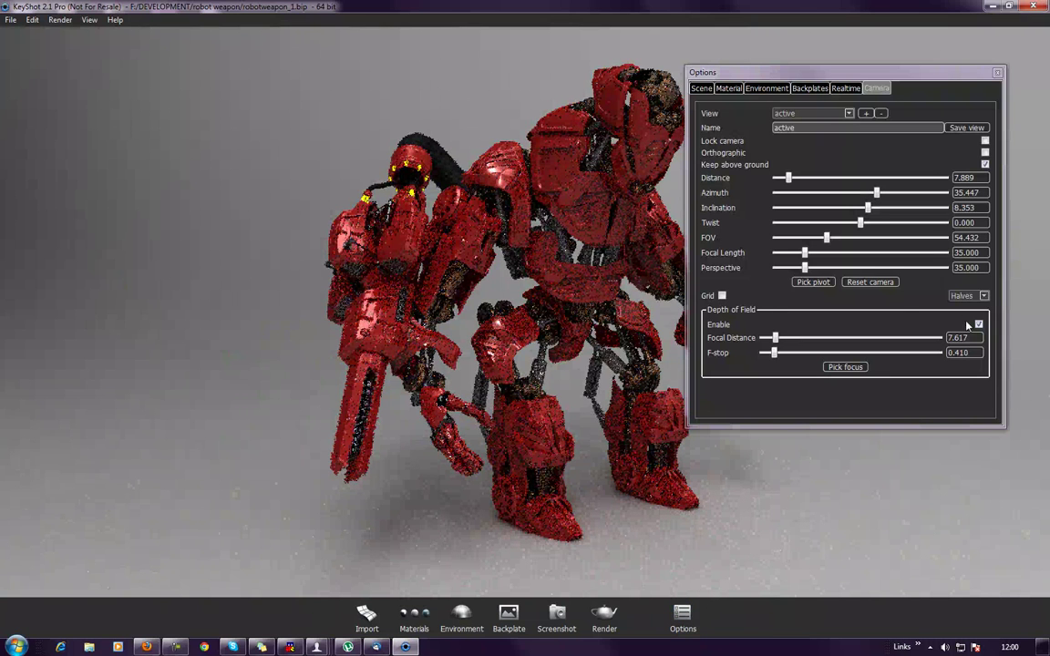
click(856, 369)
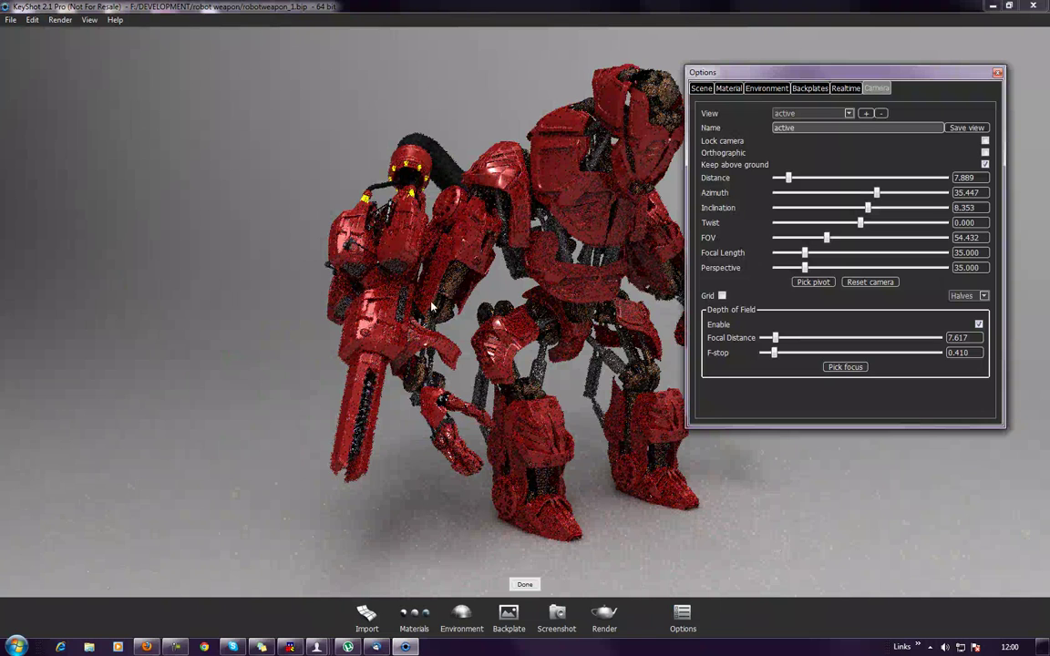
click(381, 278)
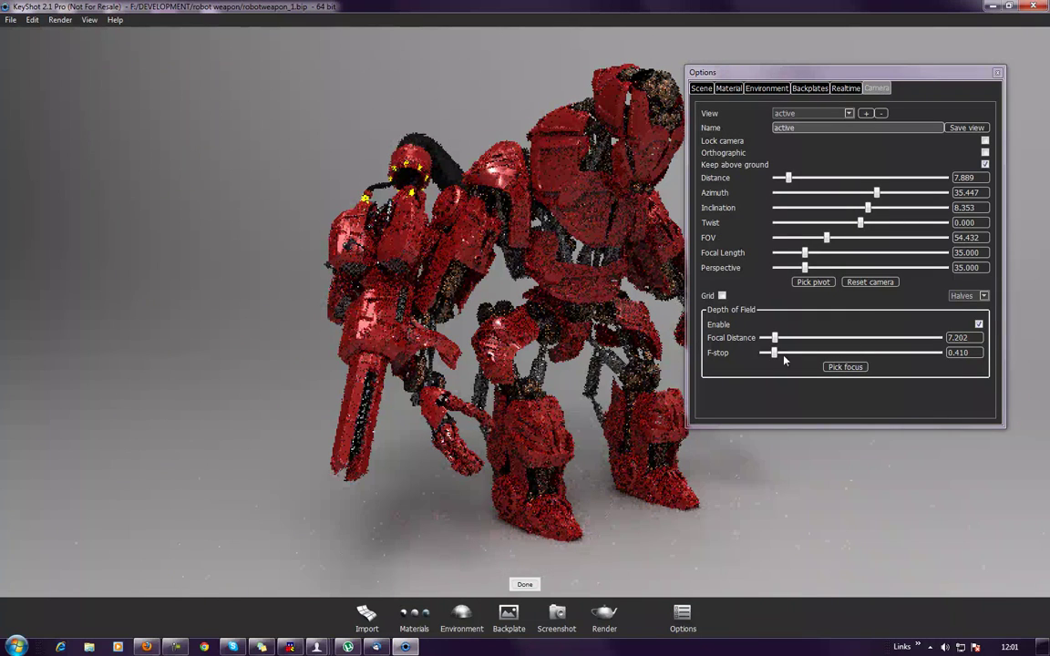
drag(773, 356, 768, 359)
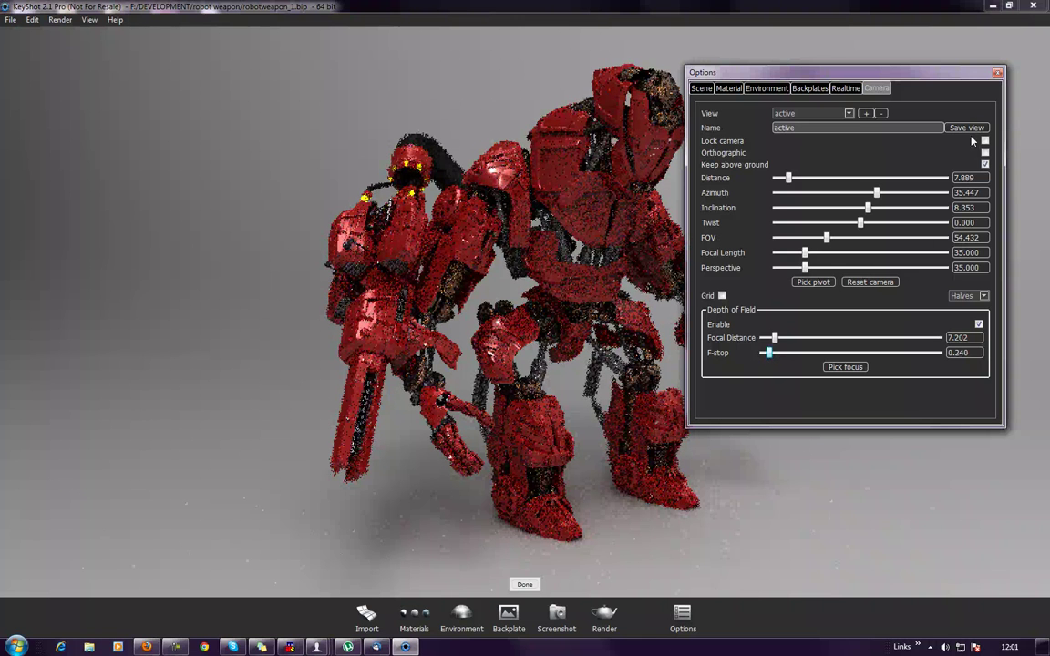
click(997, 72)
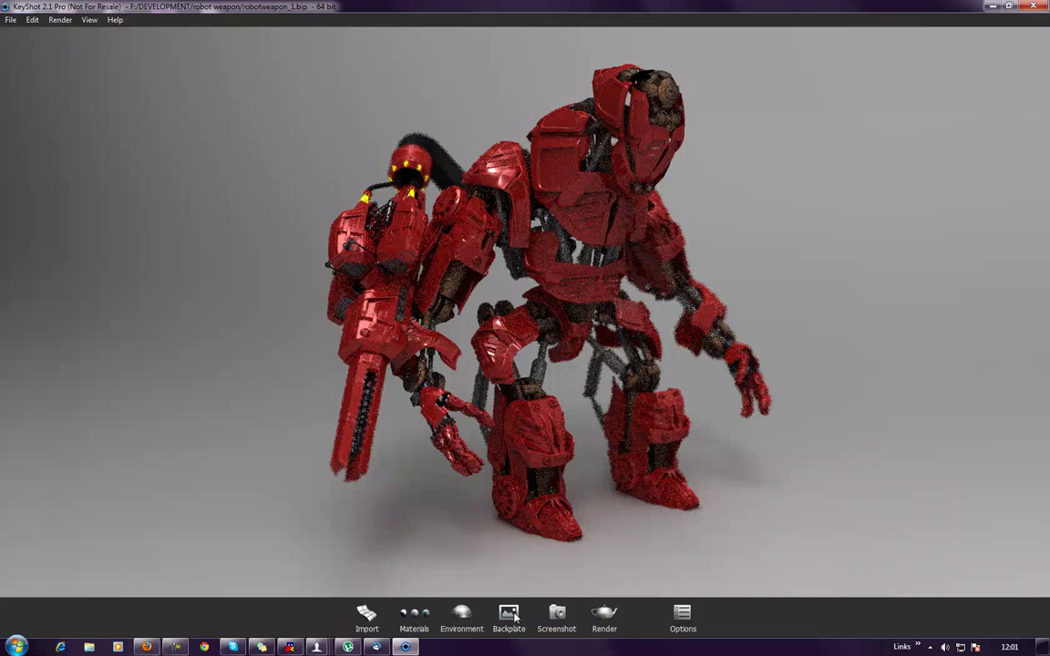
click(10, 19)
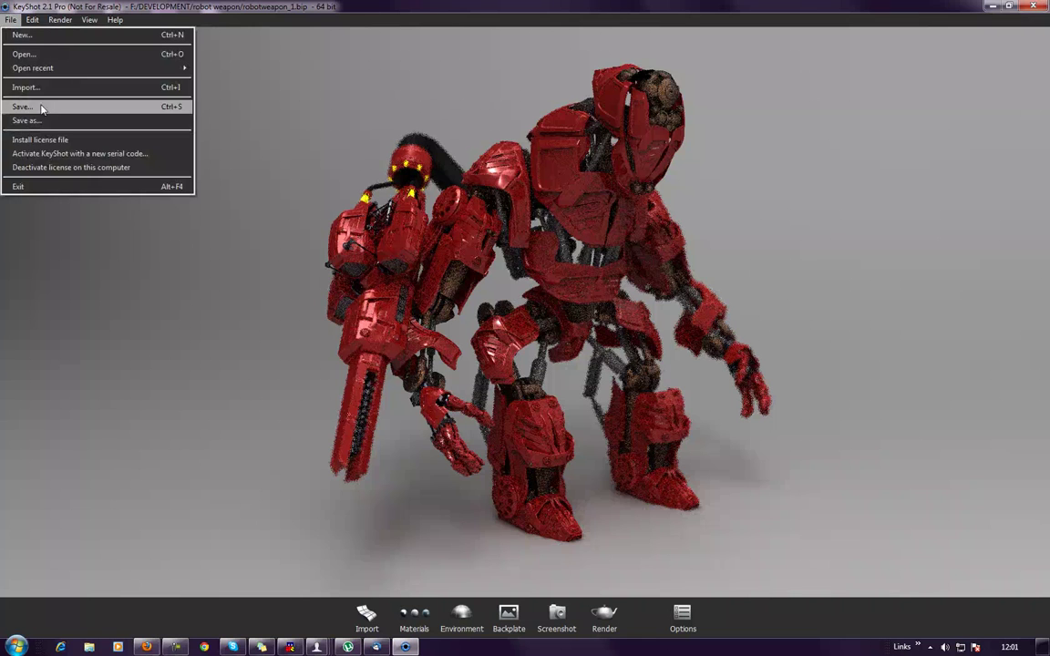
click(28, 120)
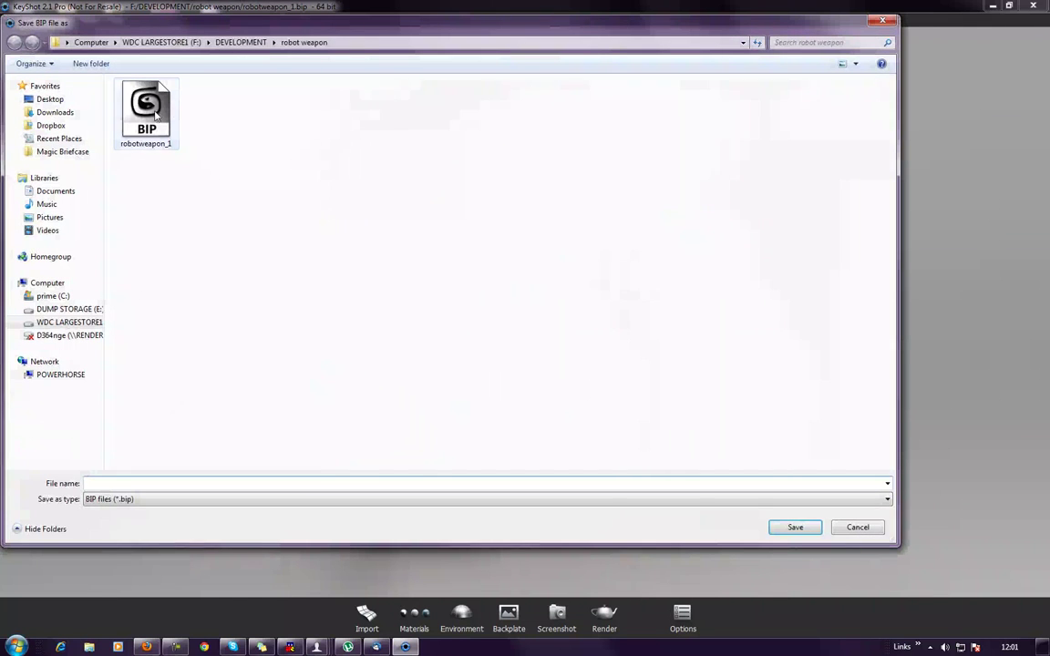
click(155, 116)
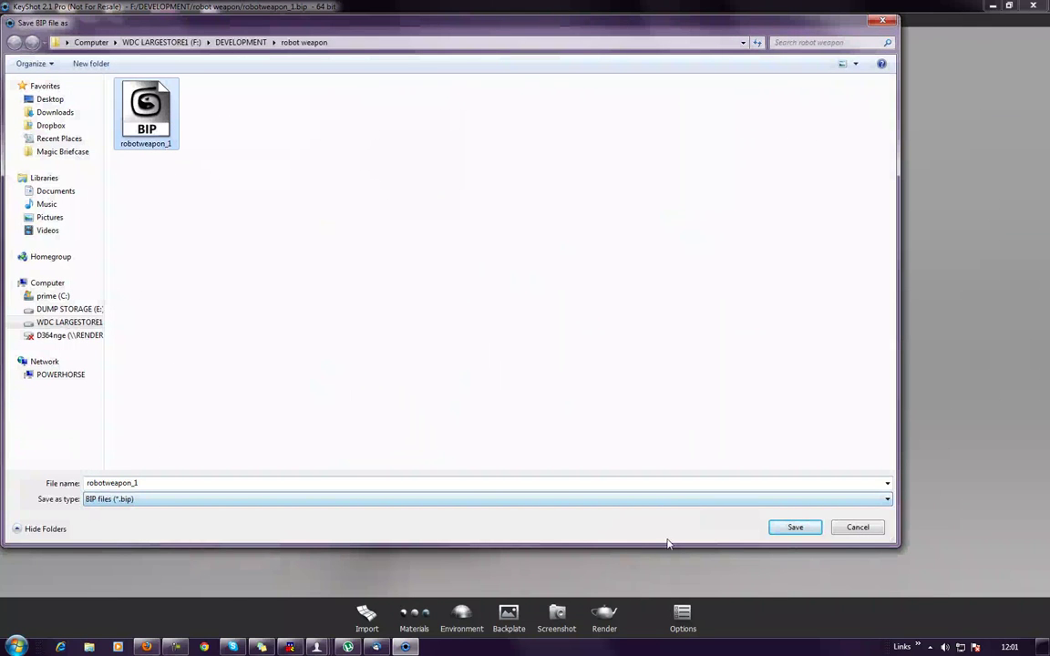
click(857, 528)
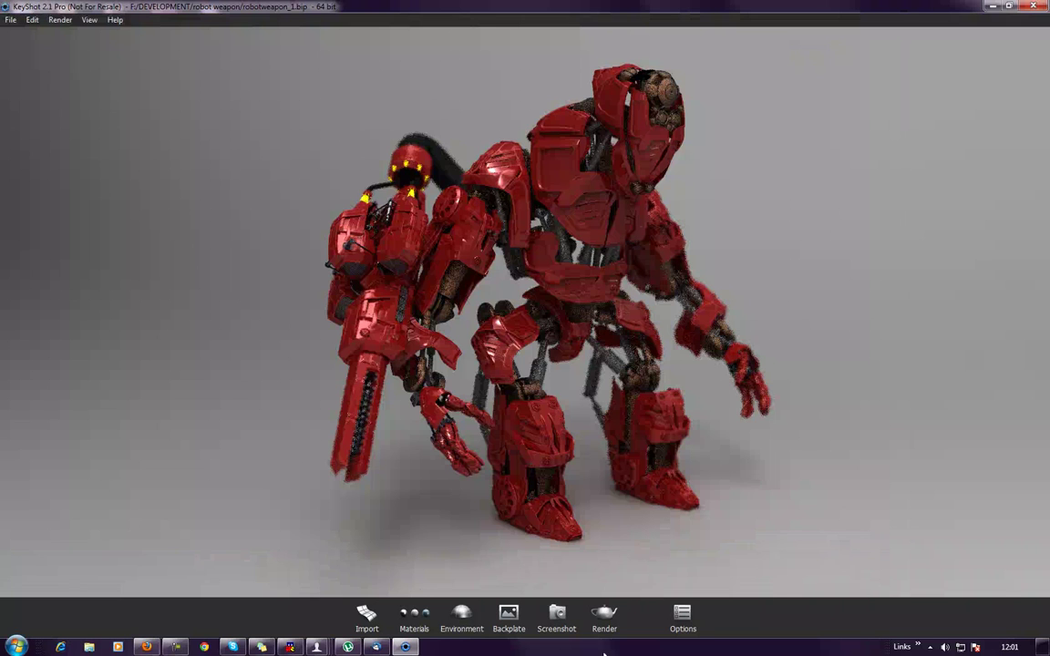
Step: Uncheck Depth of Field, then enter Ray bounces 6 and Shadow quality 2 in the Realtime settings
click(683, 618)
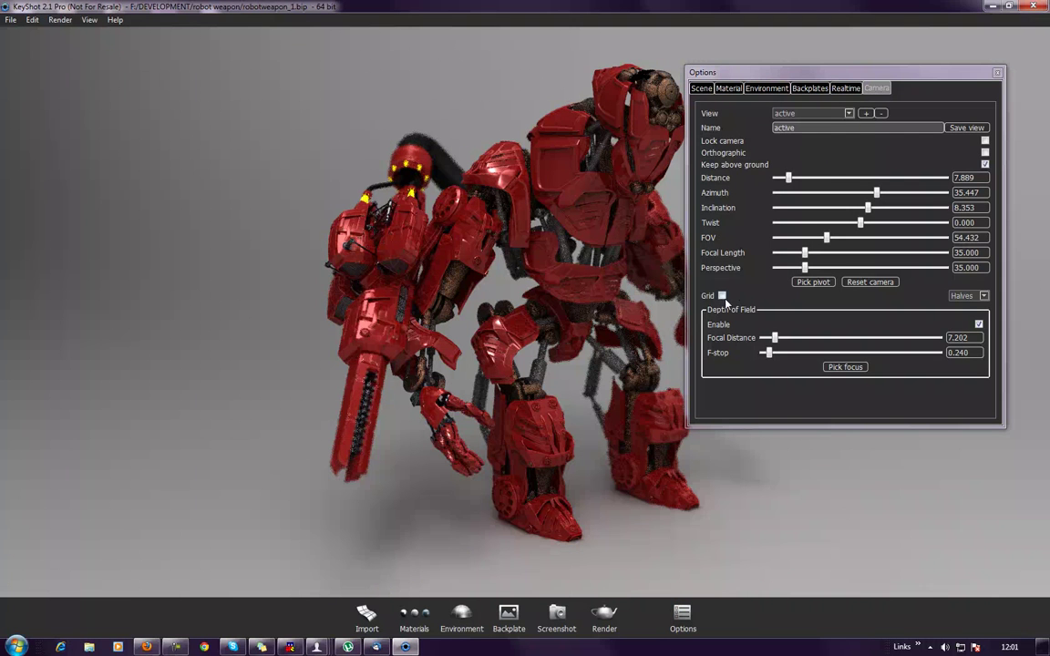
click(981, 325)
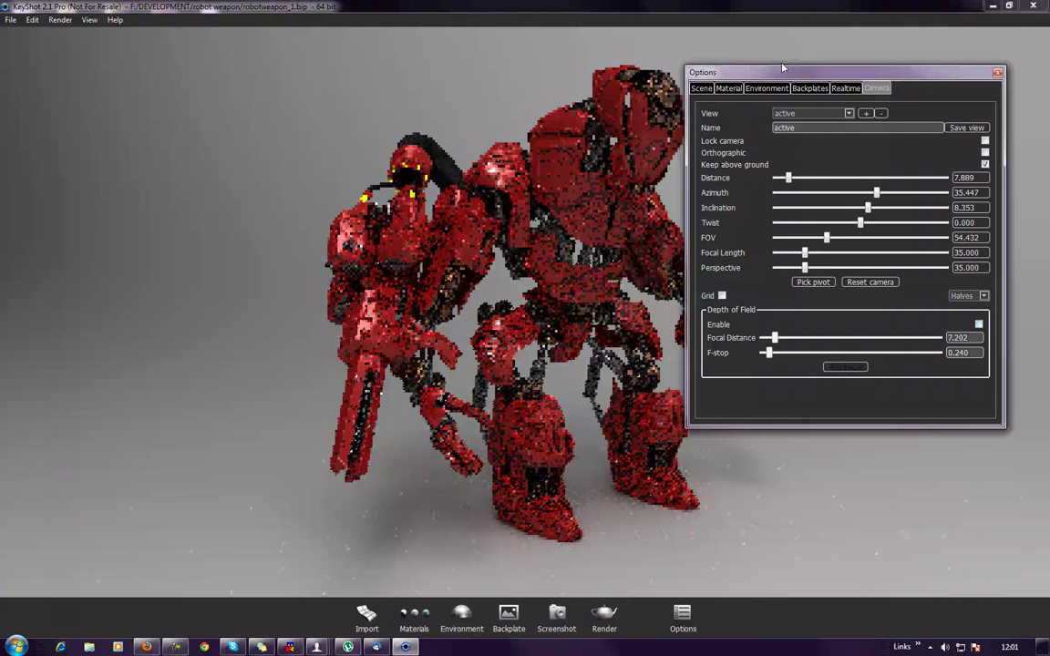
click(844, 88)
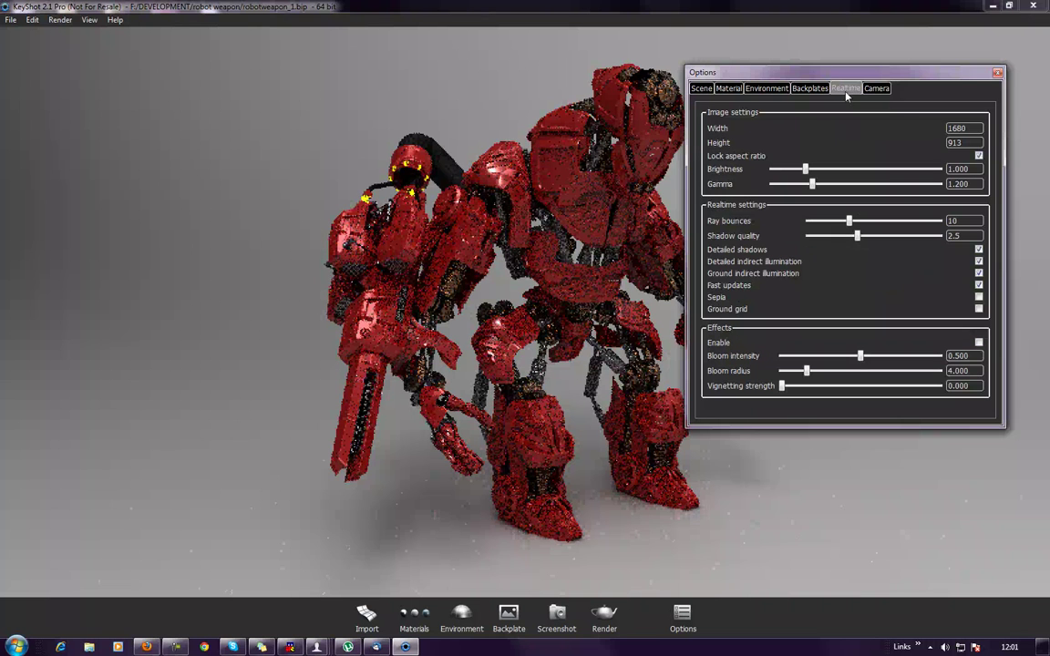
double_click(974, 220)
text(6)
double_click(959, 235)
text(2)
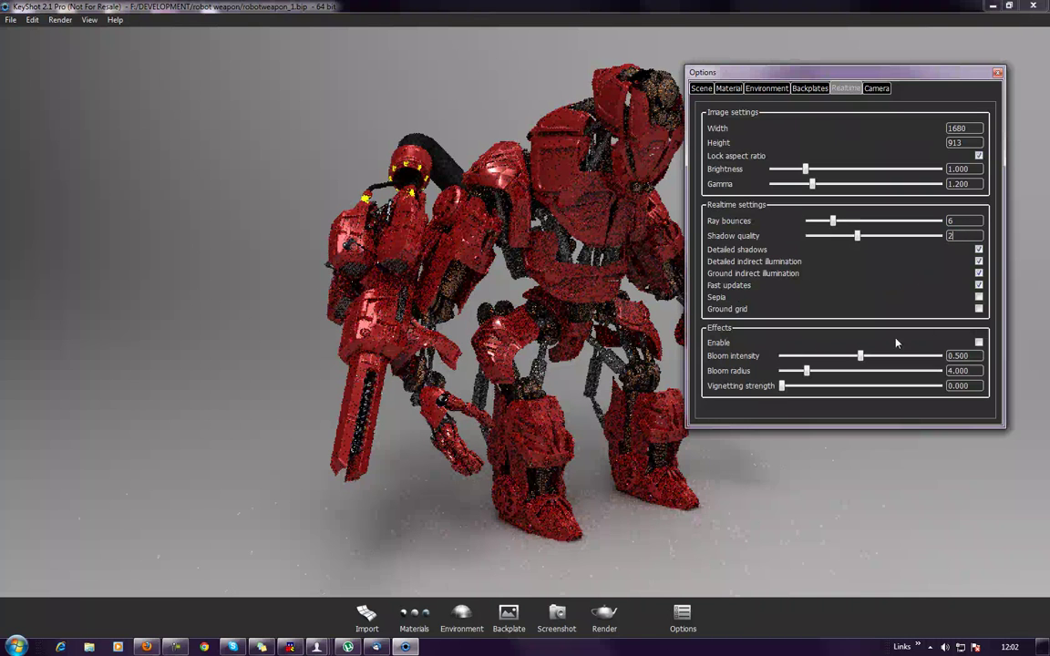
key(Return)
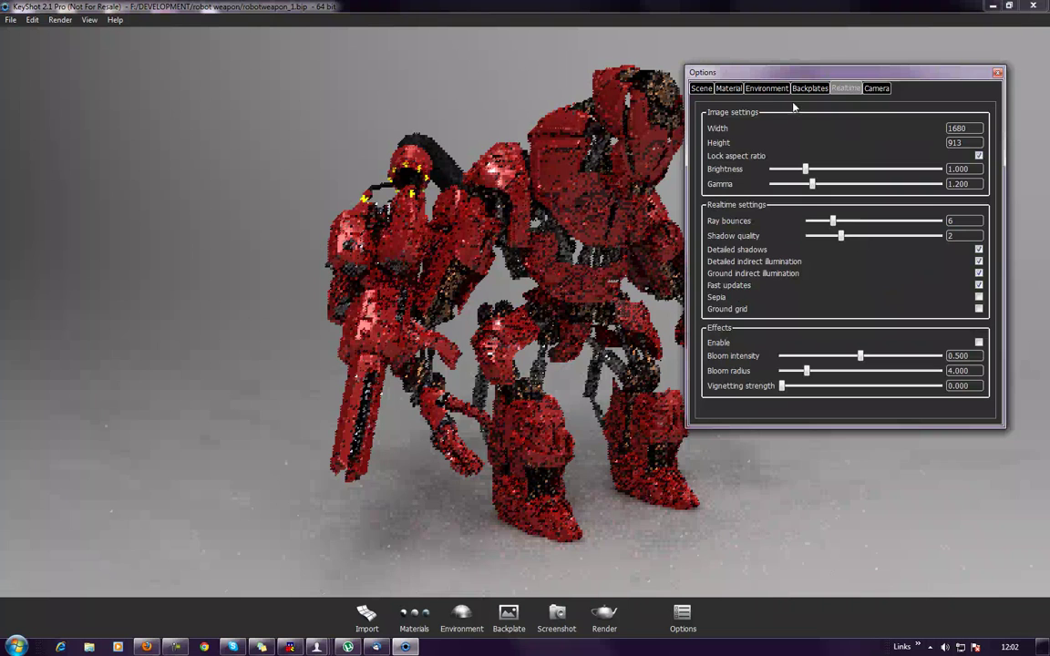
Step: Review the render settings' turntable tab, close them, and orbit the camera slightly around the robot
click(997, 73)
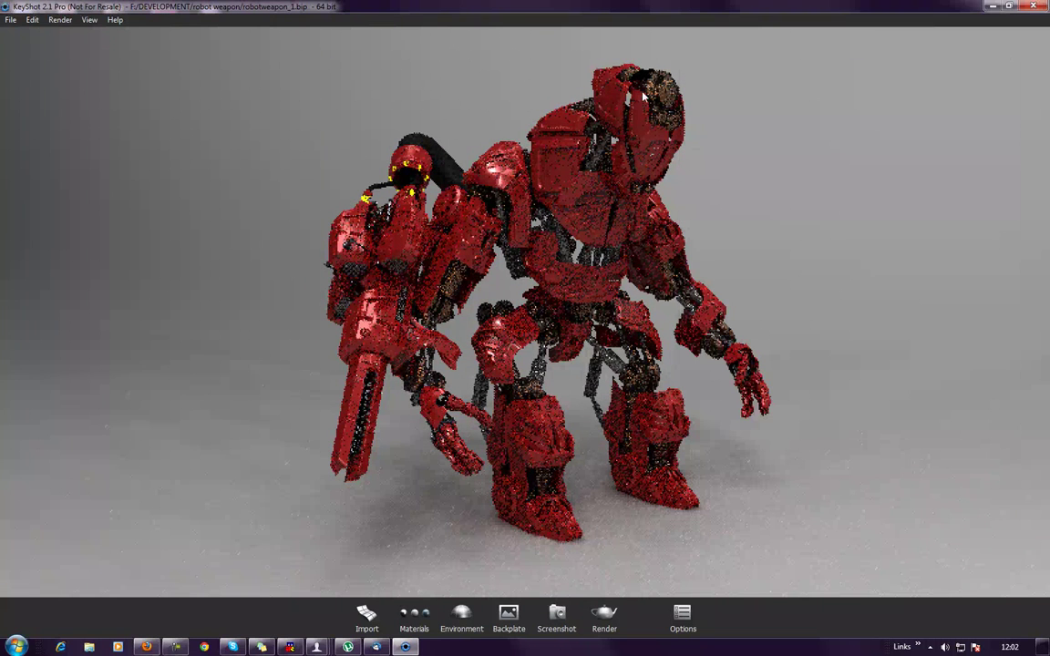
click(57, 21)
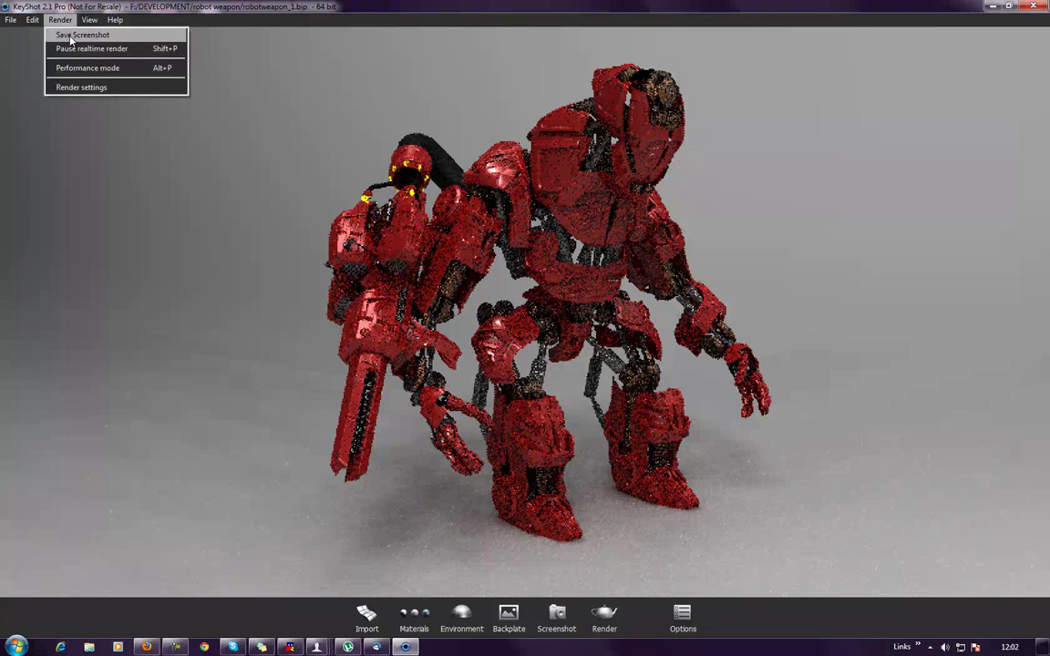
click(81, 88)
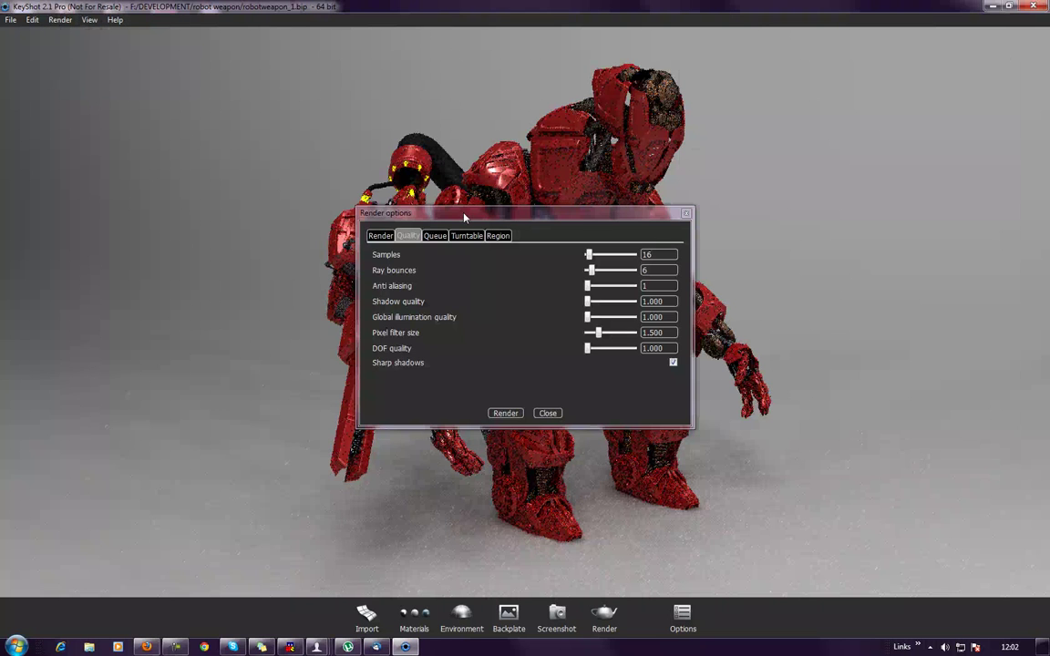
drag(428, 179, 161, 108)
click(159, 132)
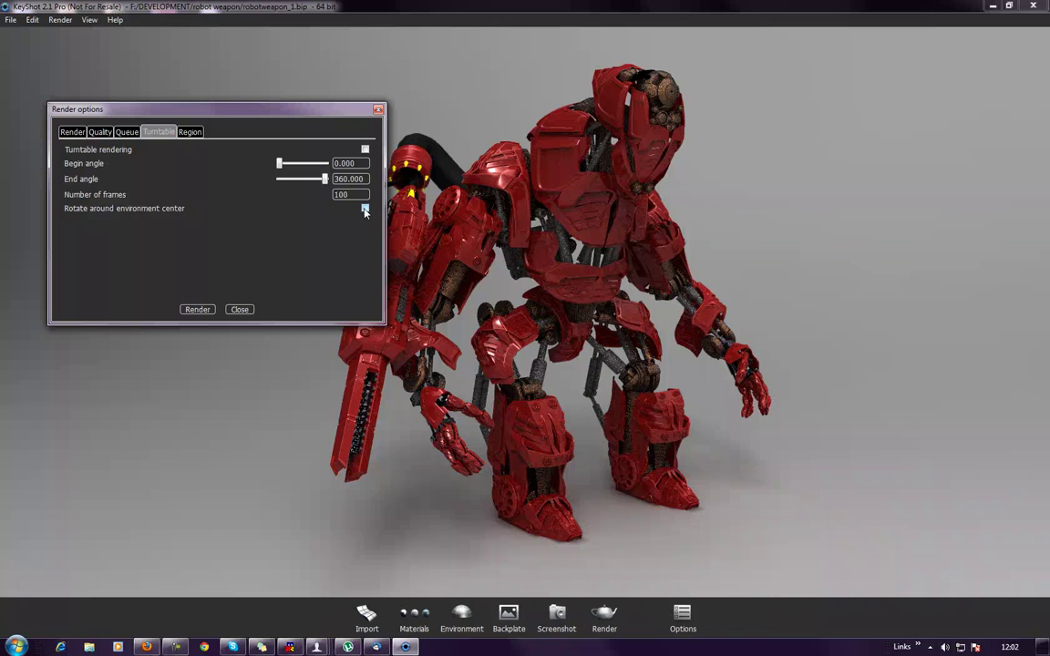
click(240, 309)
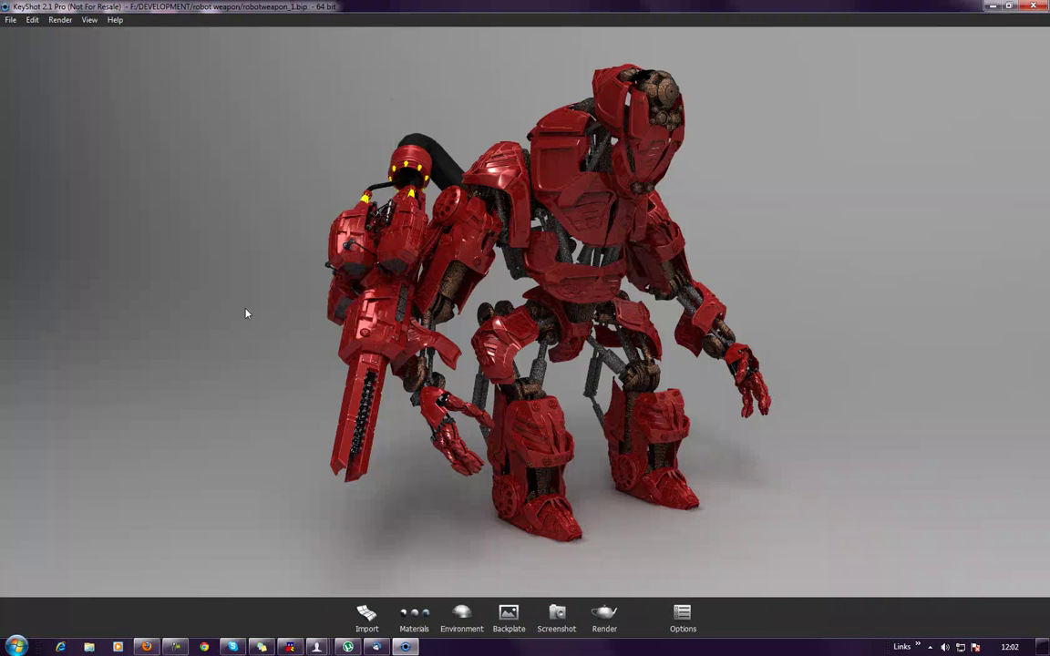
drag(246, 316, 212, 305)
Step: In the render settings, choose the 1920 x 1043 resolution preset
click(60, 20)
click(76, 87)
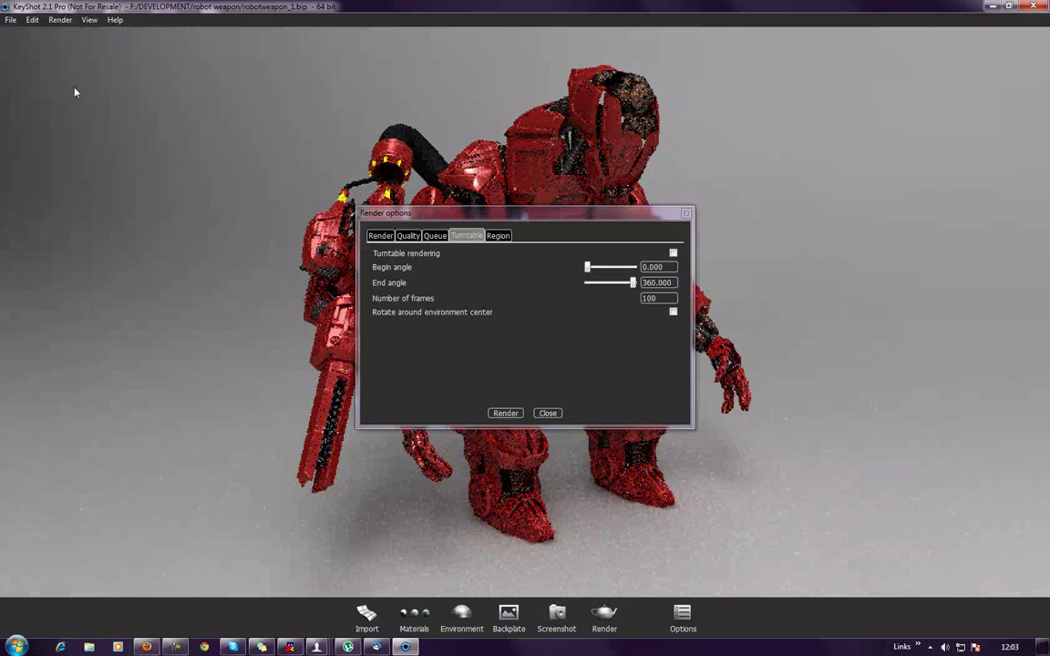
click(408, 236)
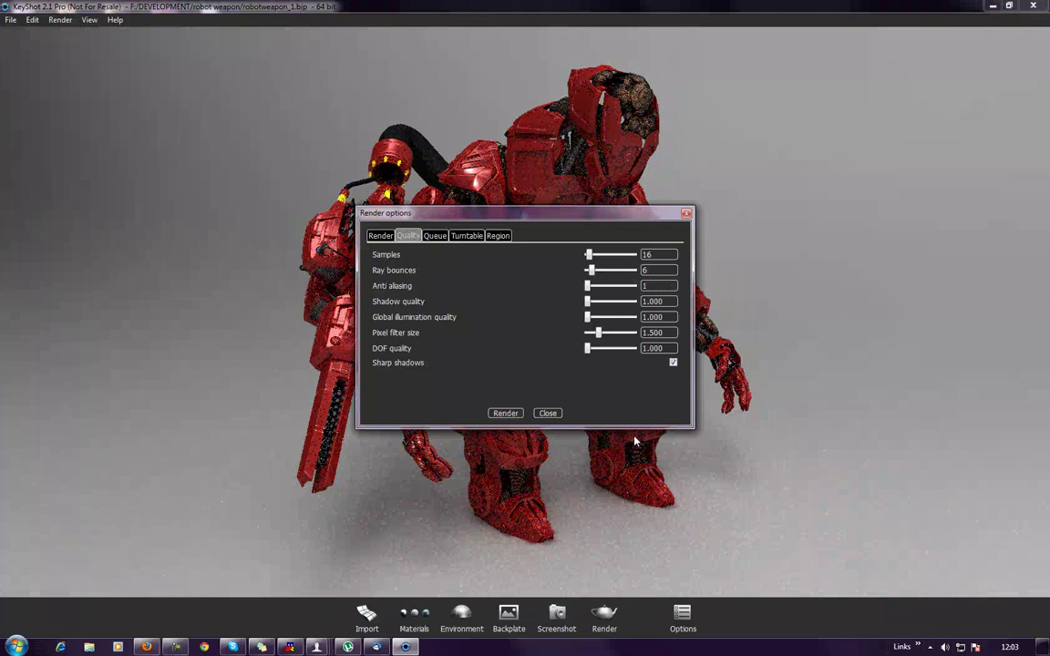
click(380, 235)
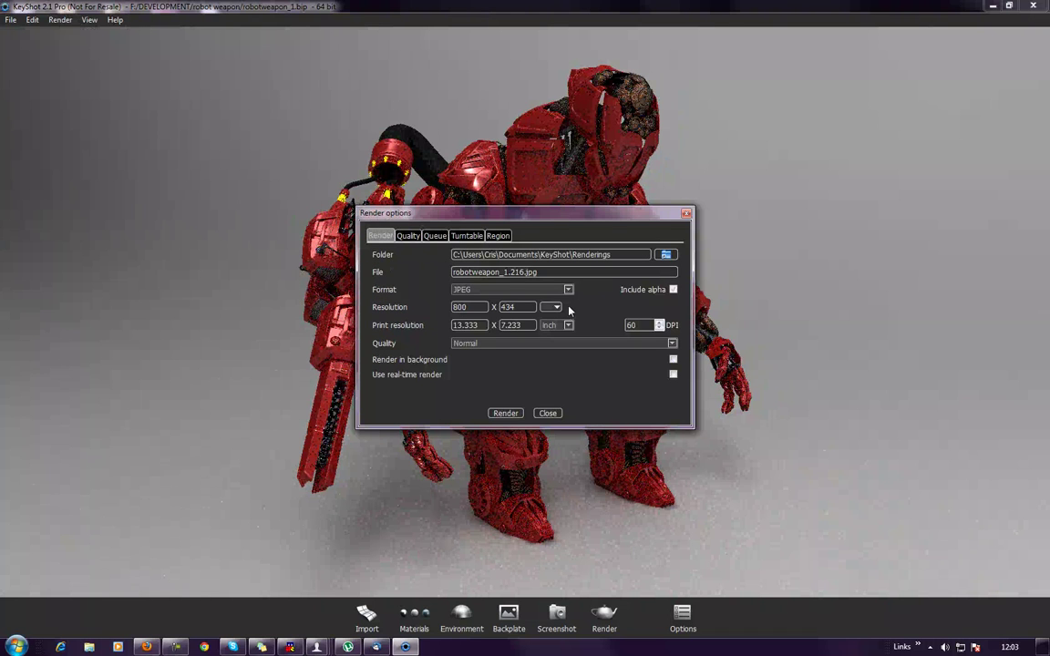
click(556, 308)
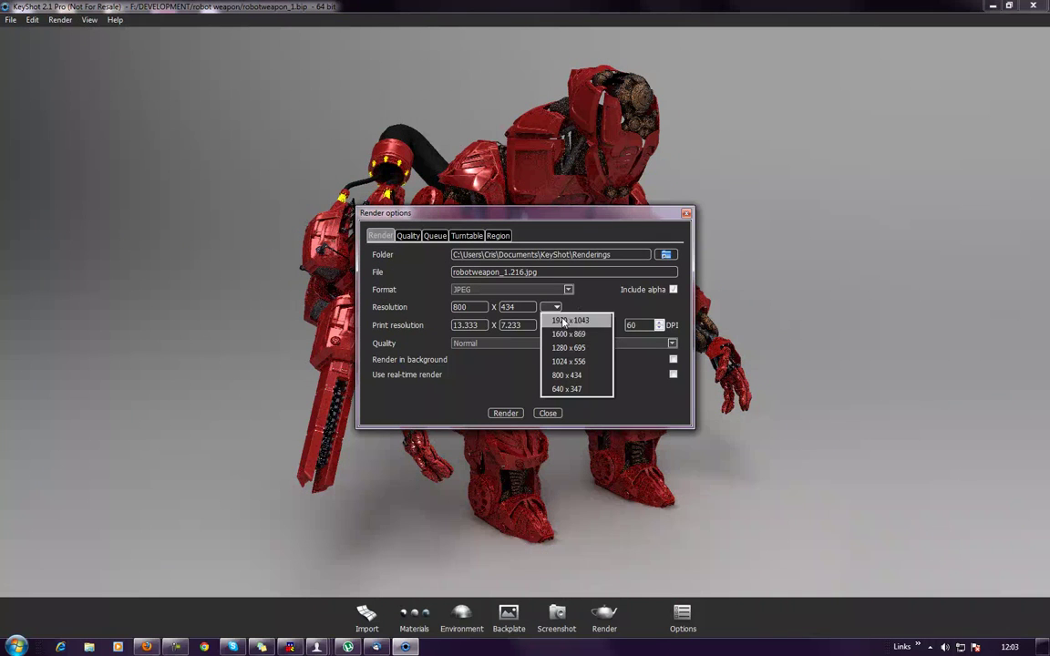
click(570, 320)
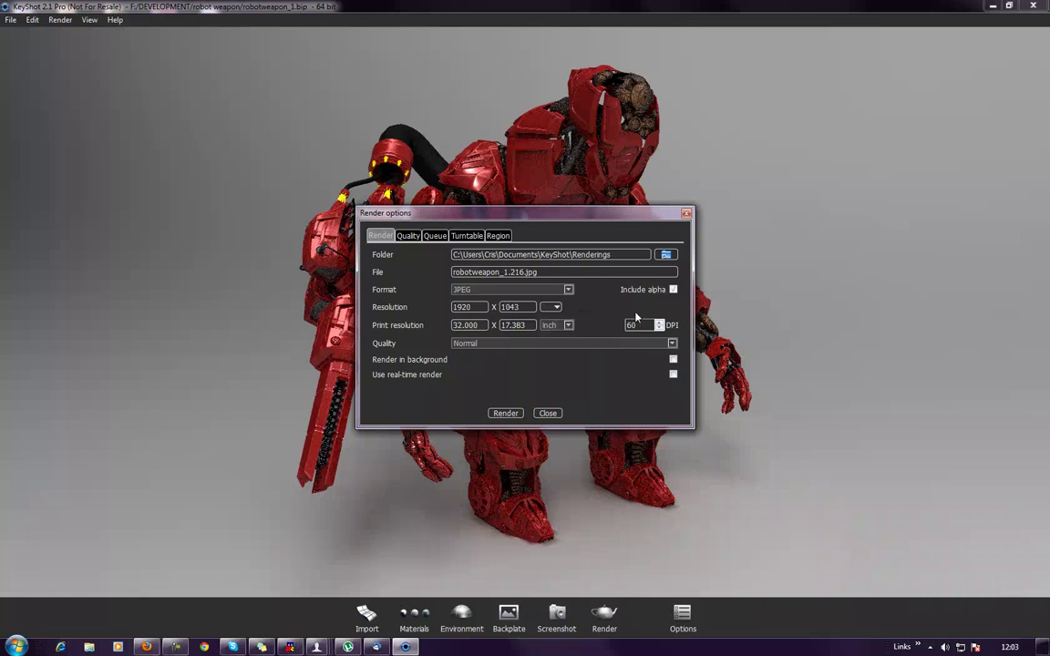
Step: Set the DPI to 300 and the print width and height to 12 inches
drag(628, 326, 645, 323)
text(3000)
double_click(647, 324)
text(300)
double_click(479, 326)
triple_click(480, 327)
text(12)
key(Tab)
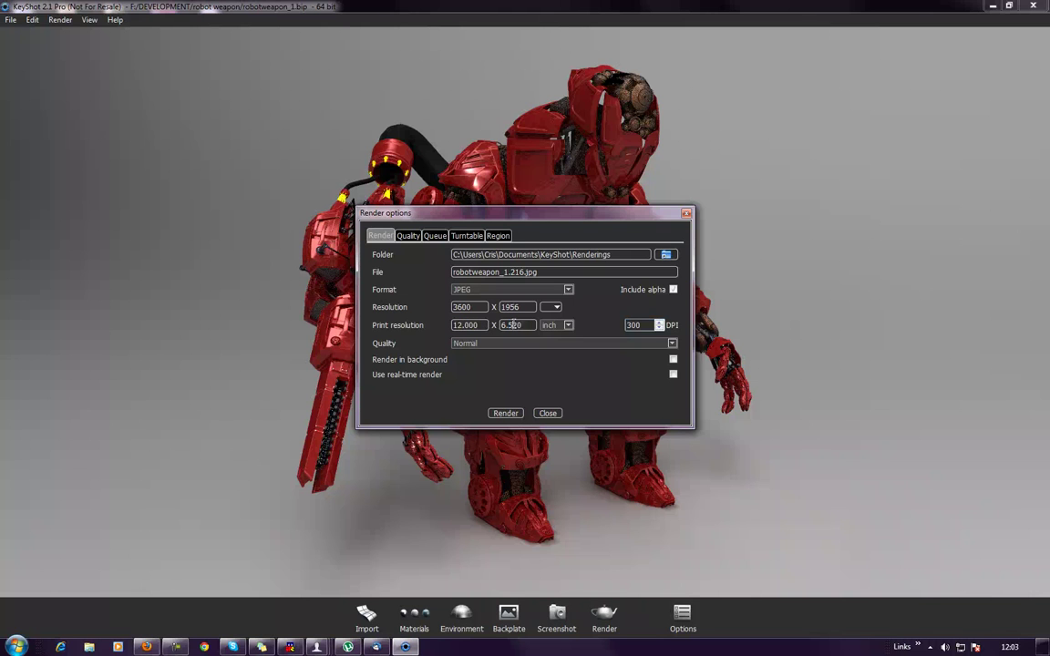
text(12)
key(Tab)
Step: Re-enter the 12-inch print width and height and set the output format to TIFF
double_click(481, 324)
text(12)
key(Tab)
double_click(500, 324)
text(12)
key(Tab)
click(545, 289)
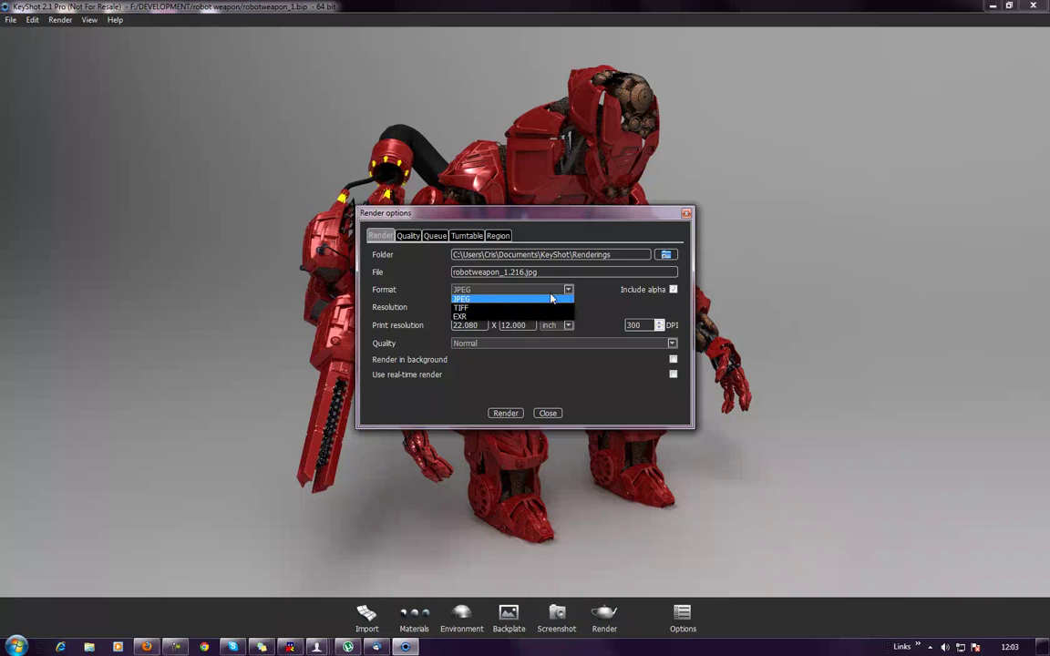
click(545, 308)
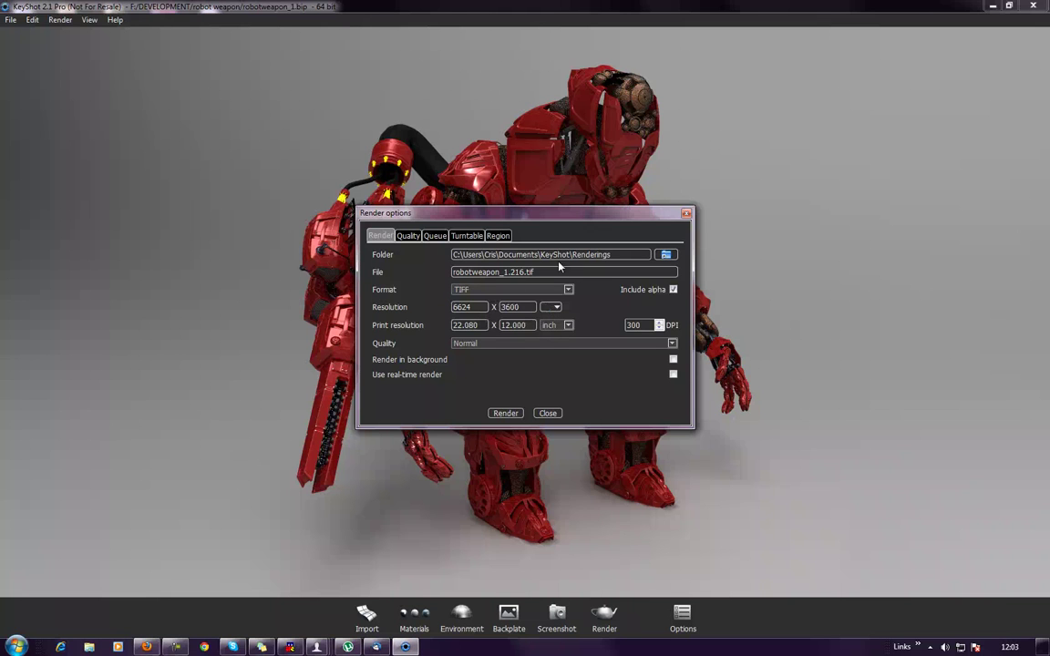